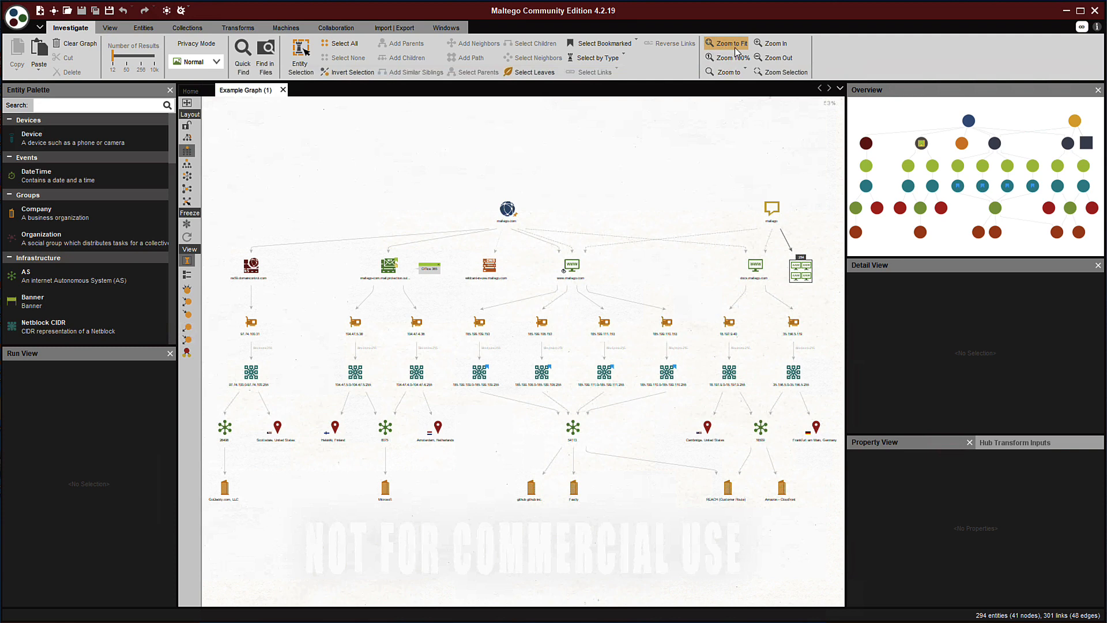
Zoom into the Example Graph and bring the maltego.com root and top branches into view
{"action": "left_click", "coordinate": [774, 45]}
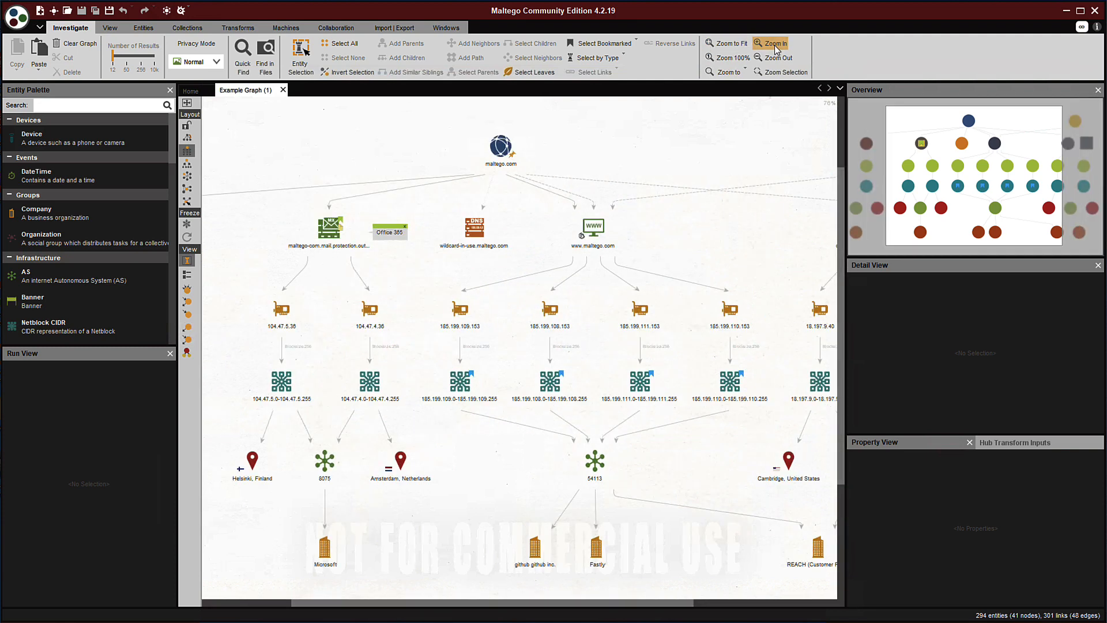
{"action": "left_click", "coordinate": [773, 45]}
{"action": "left_click", "coordinate": [774, 45]}
{"action": "left_click", "coordinate": [774, 45]}
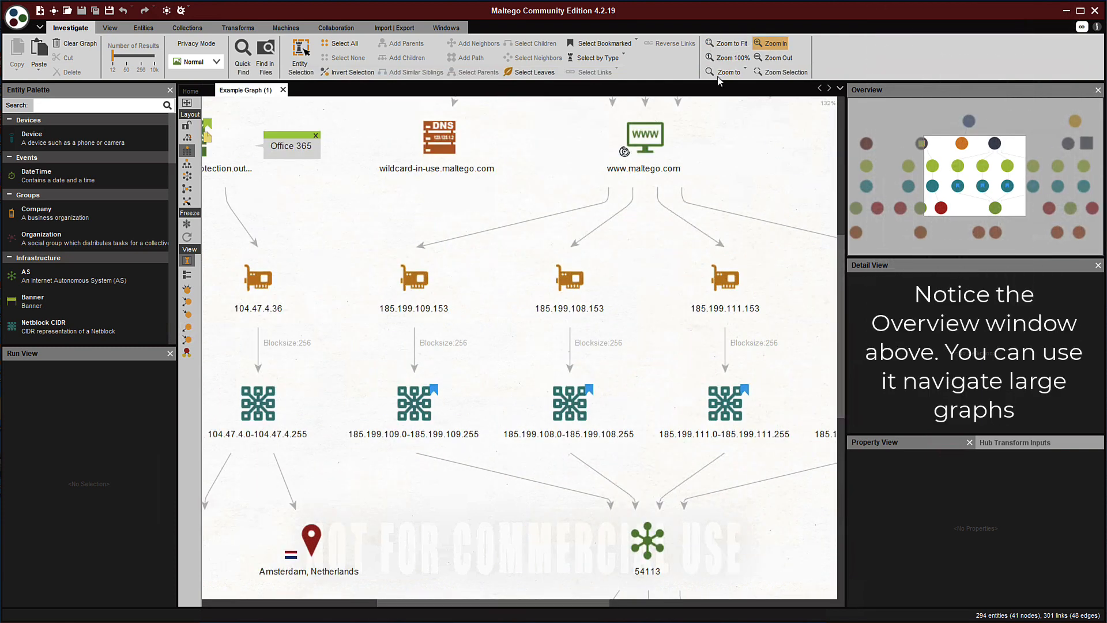
{"action": "left_click_drag", "start_coordinate": [952, 172], "coordinate": [936, 143]}
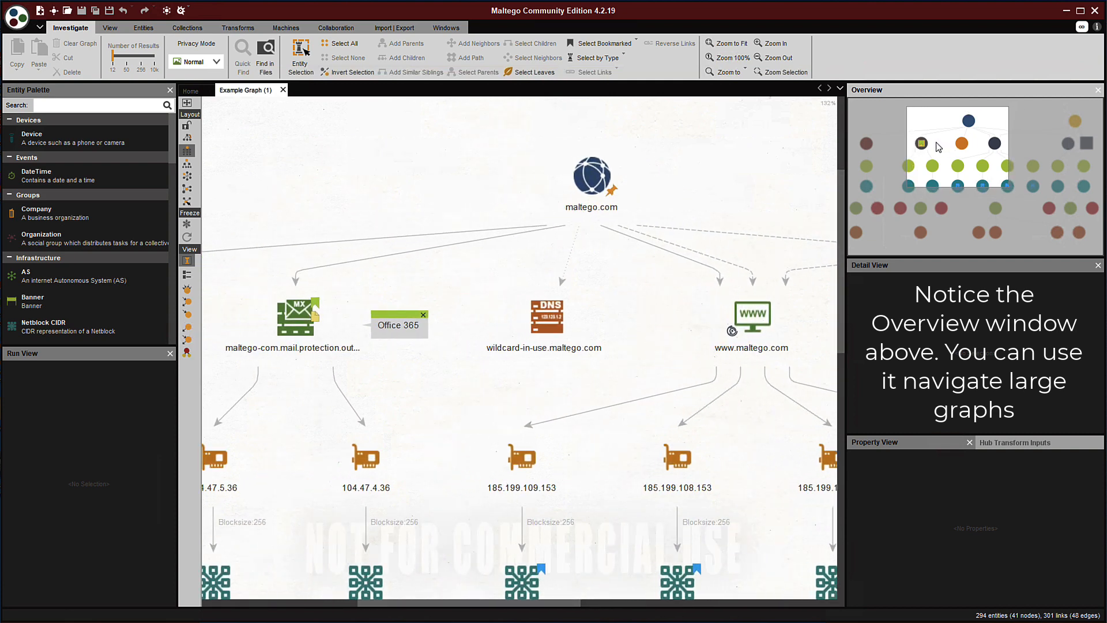
Inspect the maltego.com, MX record and 104.47.4.36 entities in Detail View, then close Example Graph (1)
{"action": "left_click", "coordinate": [592, 186]}
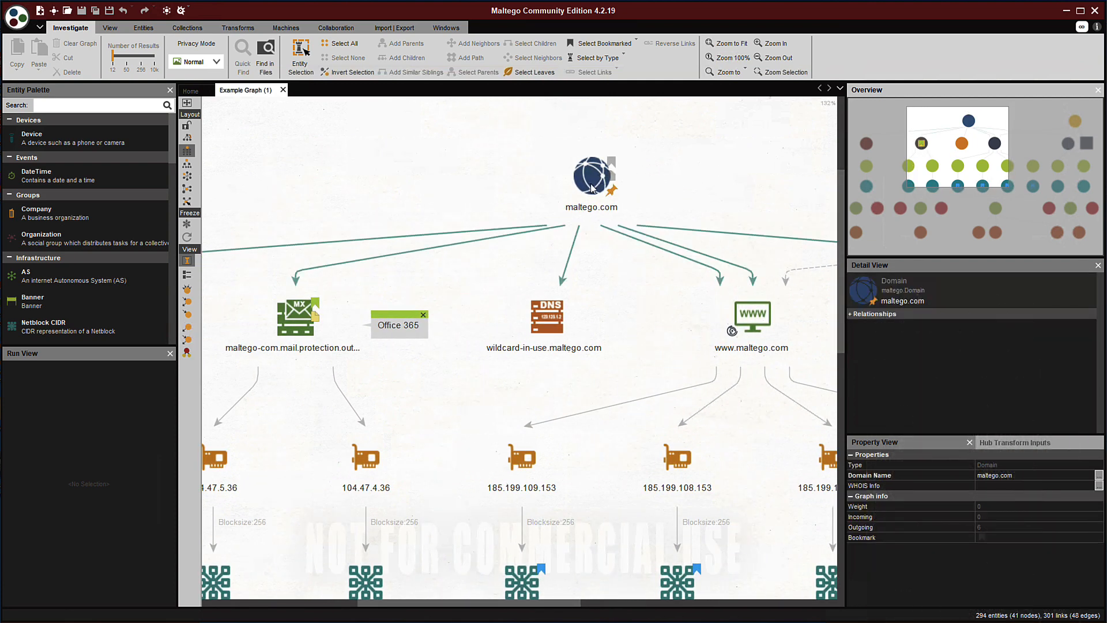
{"action": "left_click", "coordinate": [288, 342]}
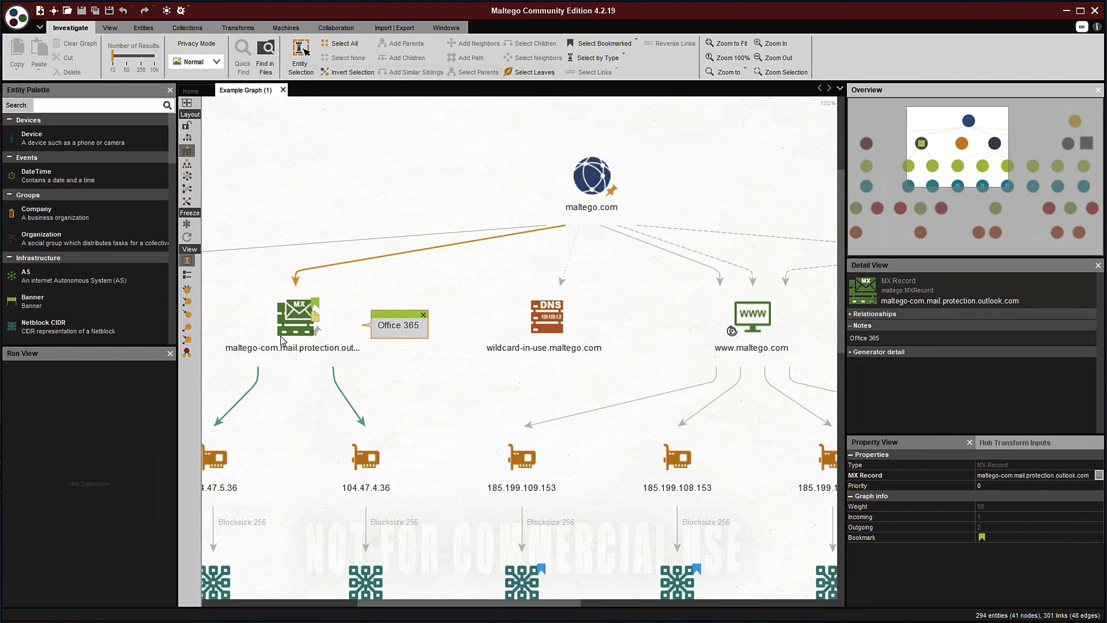
{"action": "left_click", "coordinate": [356, 459]}
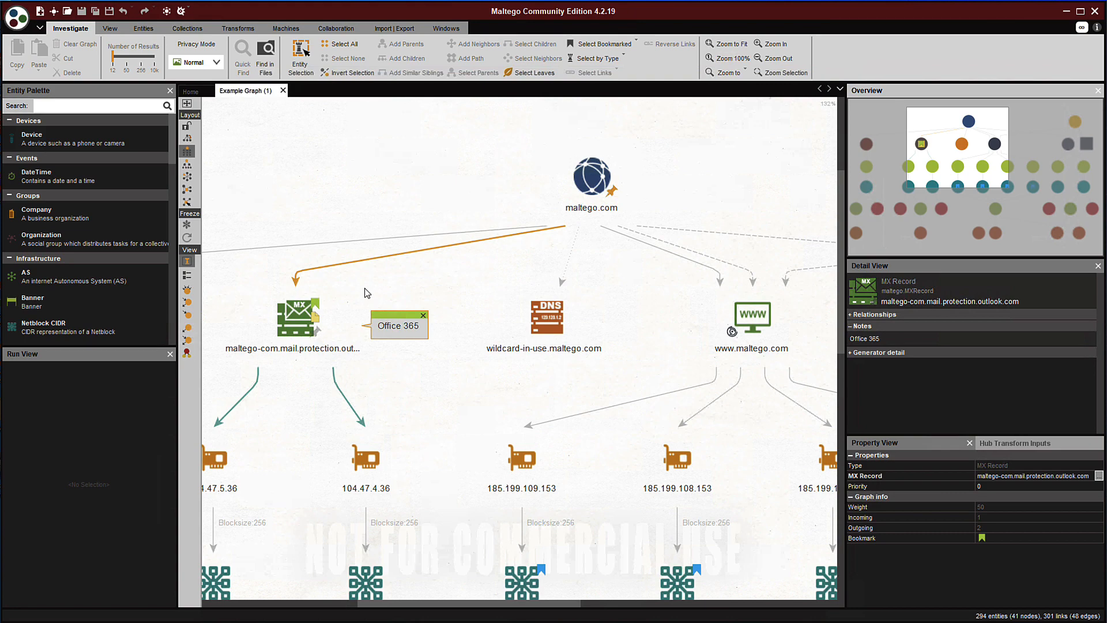
{"action": "left_click", "coordinate": [283, 91]}
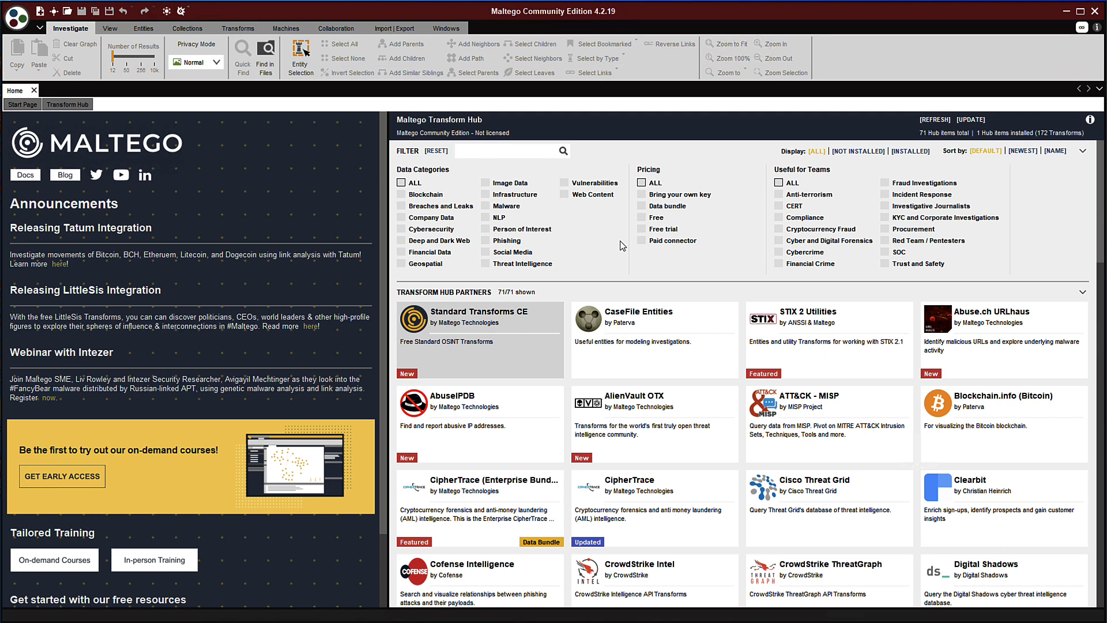
Create a blank New Graph (1) from the toolbar's New Graph button
{"action": "left_click", "coordinate": [39, 13]}
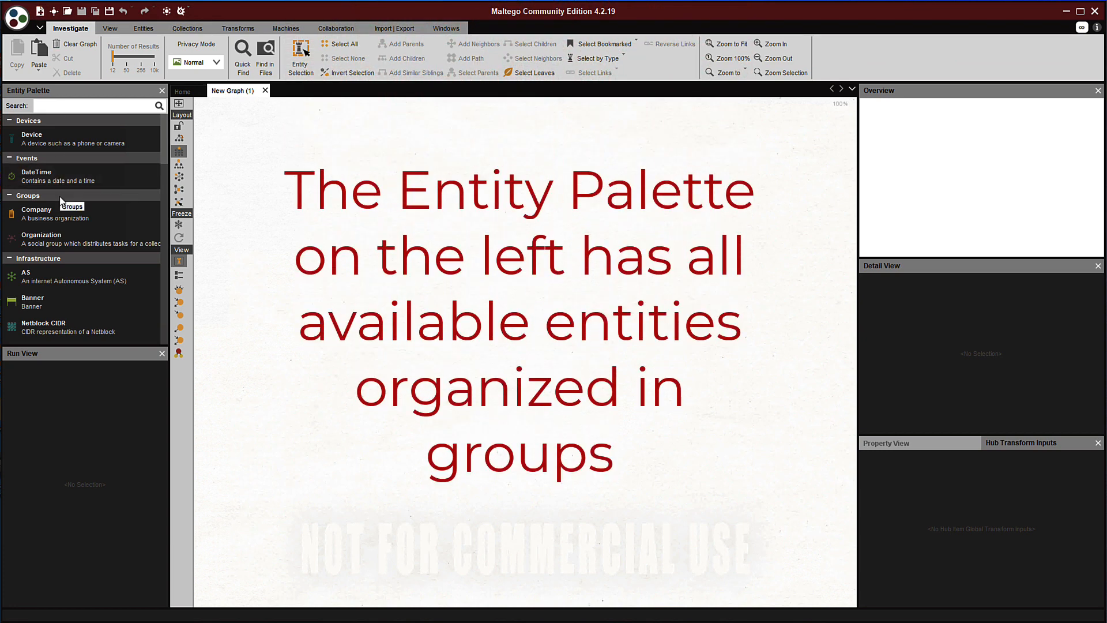
Place a Domain entity on the canvas centre and review its attachments, notes and properties
{"action": "left_click", "coordinate": [161, 354]}
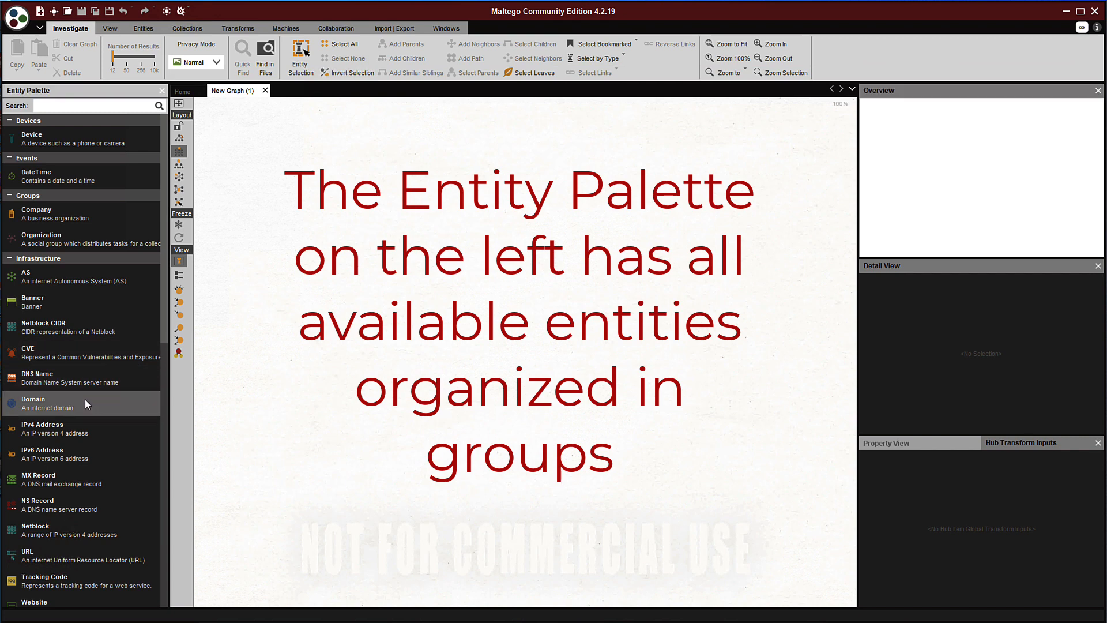
{"action": "left_click_drag", "start_coordinate": [84, 399], "coordinate": [531, 206]}
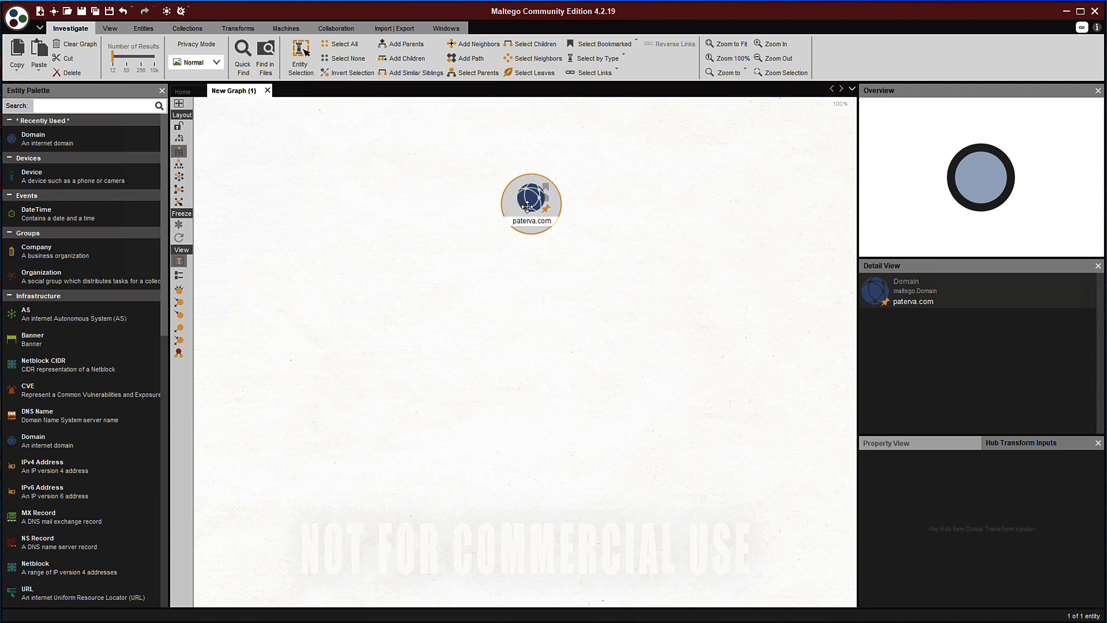
{"action": "double_click", "coordinate": [526, 206]}
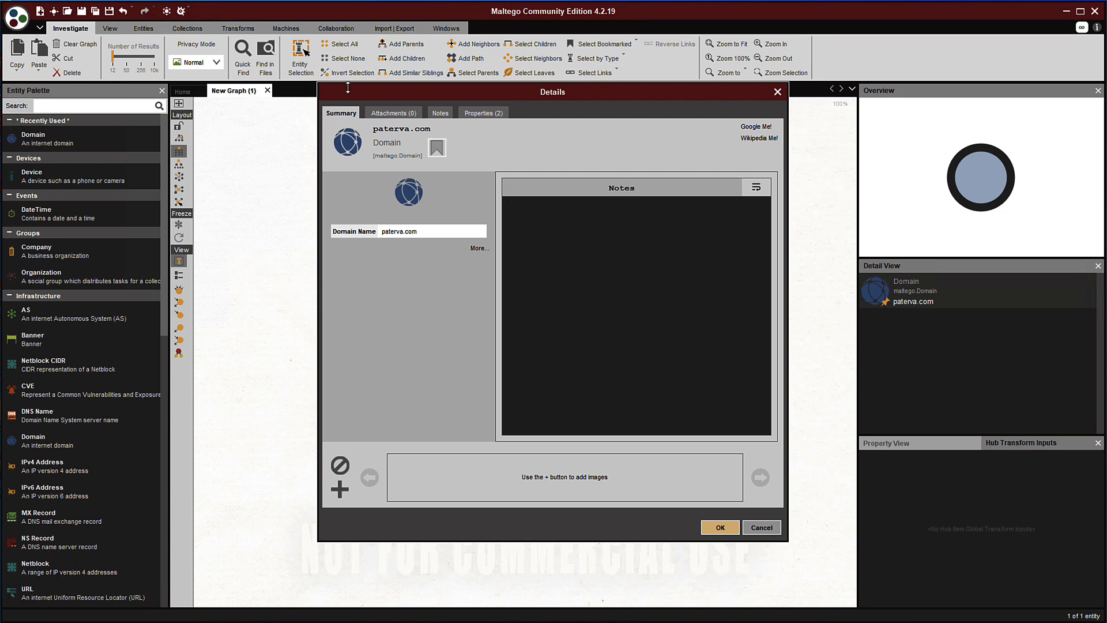
{"action": "left_click", "coordinate": [388, 114]}
{"action": "left_click", "coordinate": [438, 115]}
{"action": "left_click", "coordinate": [479, 113]}
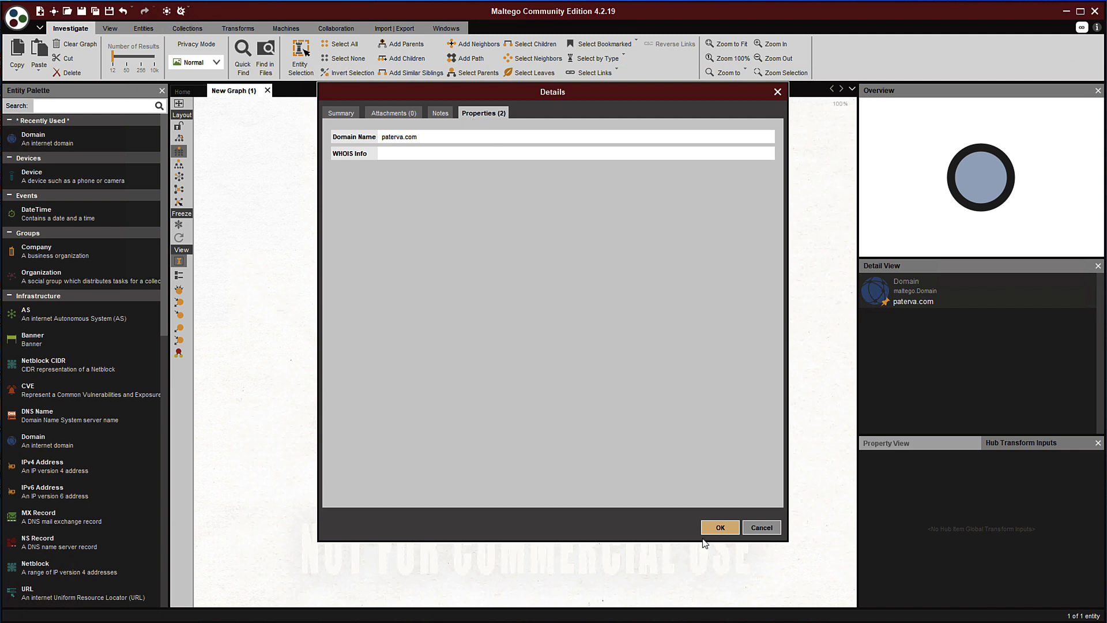
{"action": "left_click", "coordinate": [722, 530]}
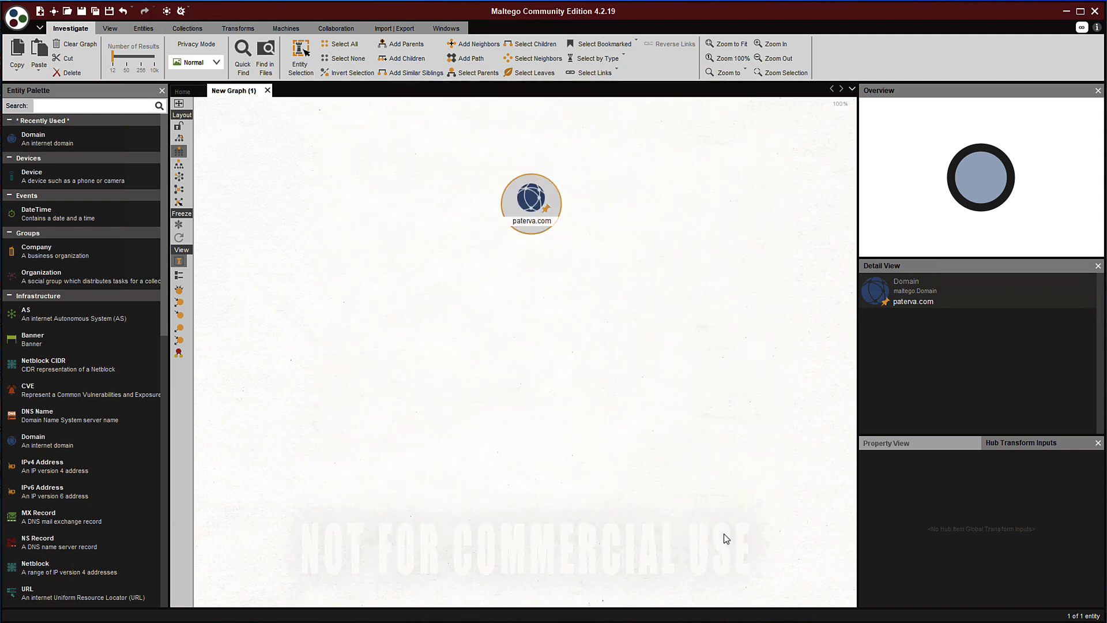
Rename the domain entity to altoromutual.com
{"action": "double_click", "coordinate": [523, 224]}
{"action": "type", "text": "altomutual.com"}
{"action": "key", "text": "Return"}
Run To Files (Interesting) [using Search Engine] on altoromutual.com and inspect the Altoro Mutual document
{"action": "right_click", "coordinate": [526, 211]}
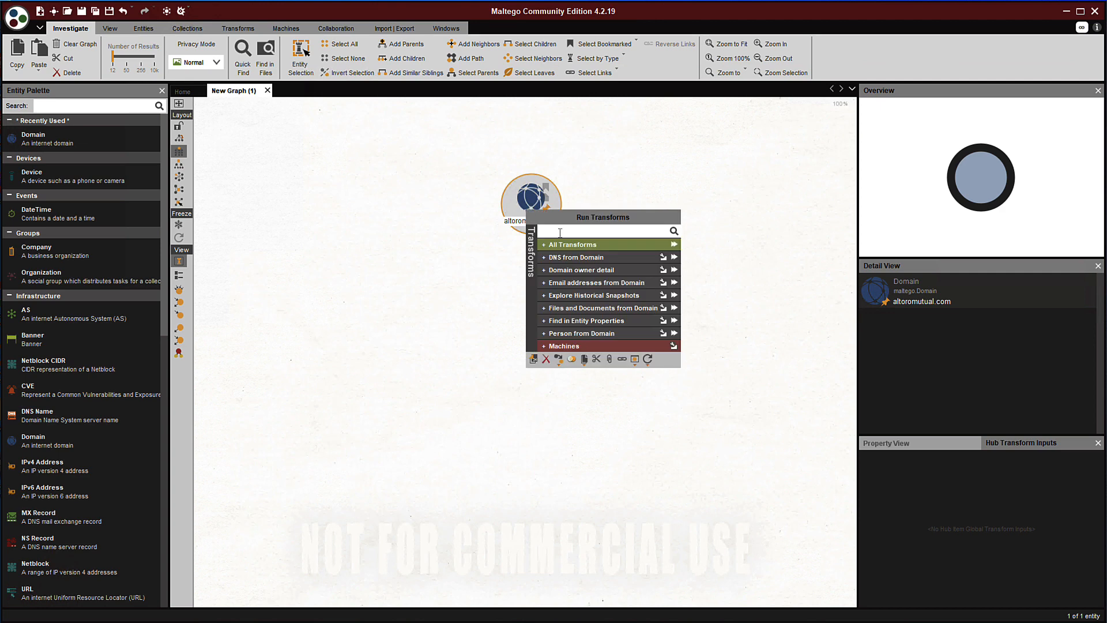
{"action": "left_click", "coordinate": [595, 312]}
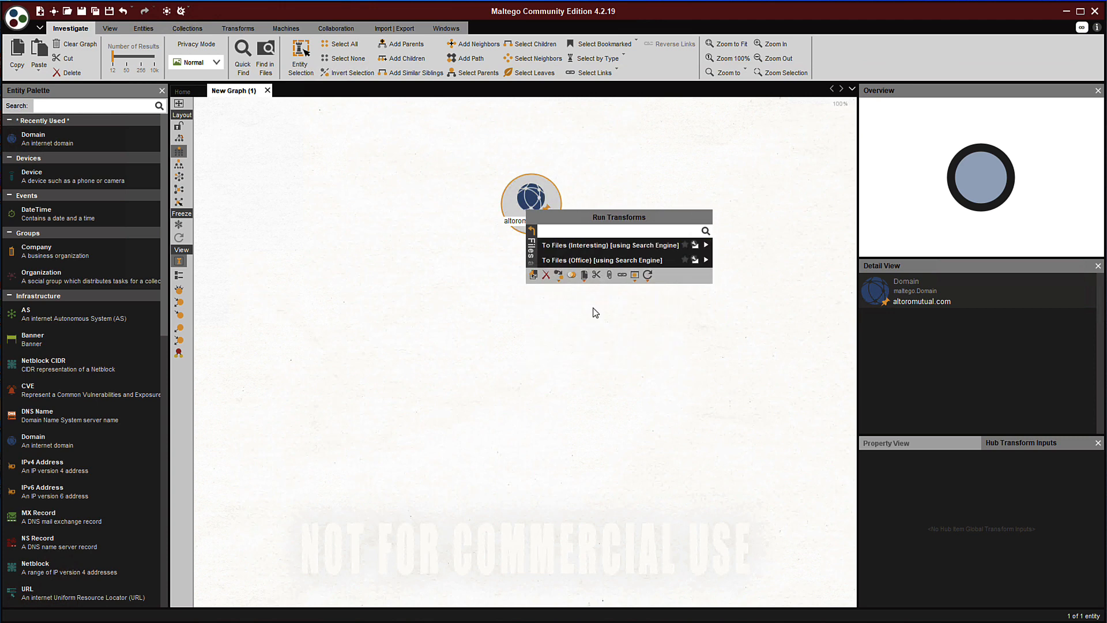
{"action": "left_click", "coordinate": [598, 245]}
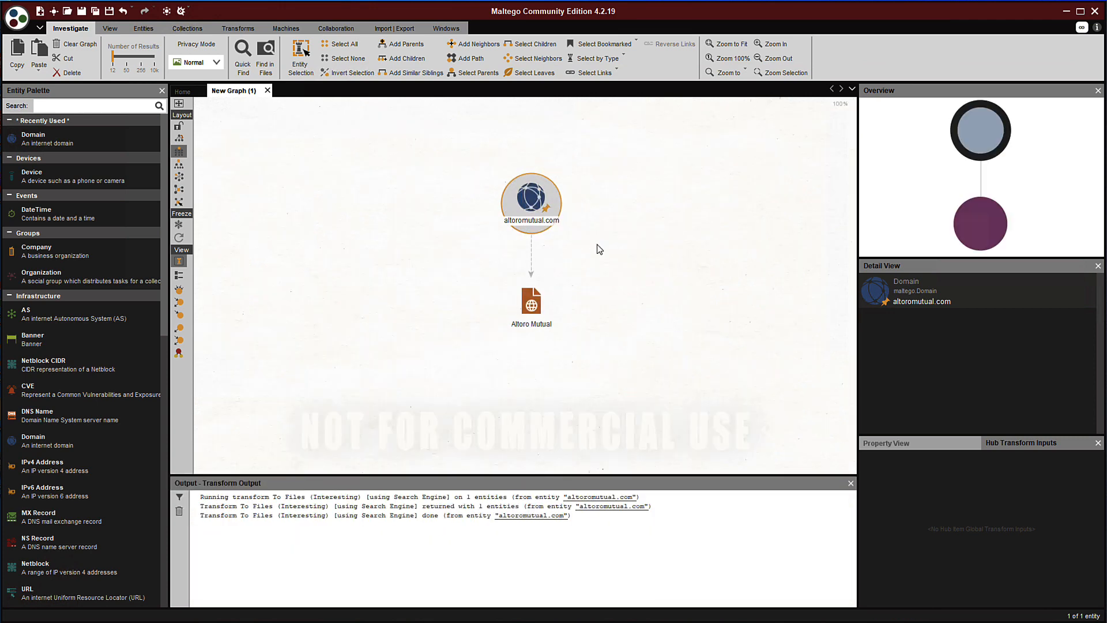
{"action": "left_click", "coordinate": [532, 304]}
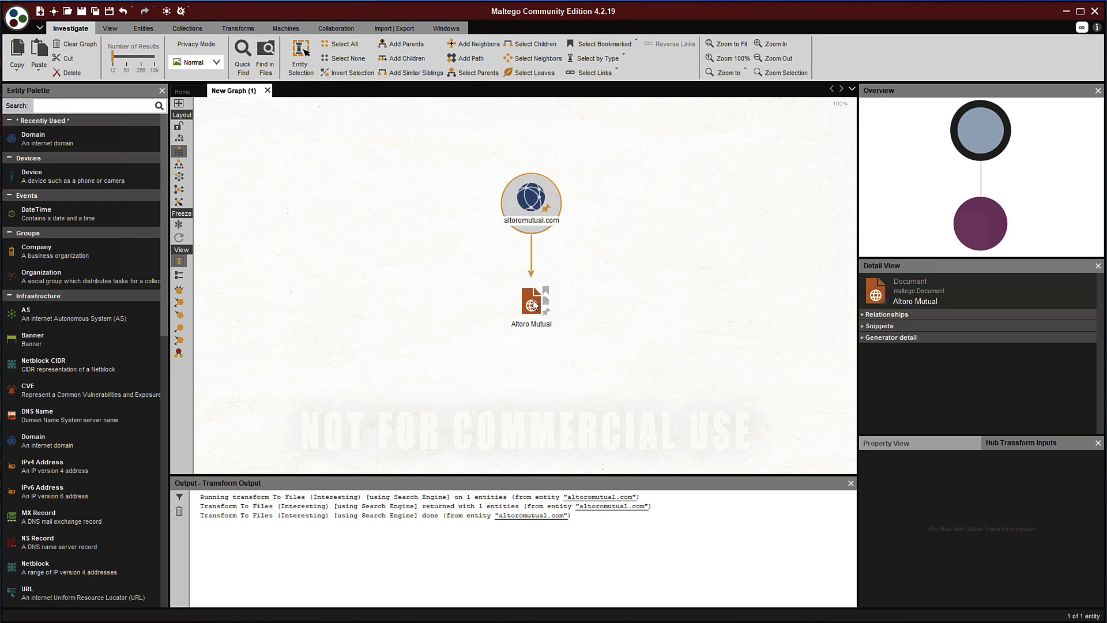
{"action": "left_click", "coordinate": [535, 226]}
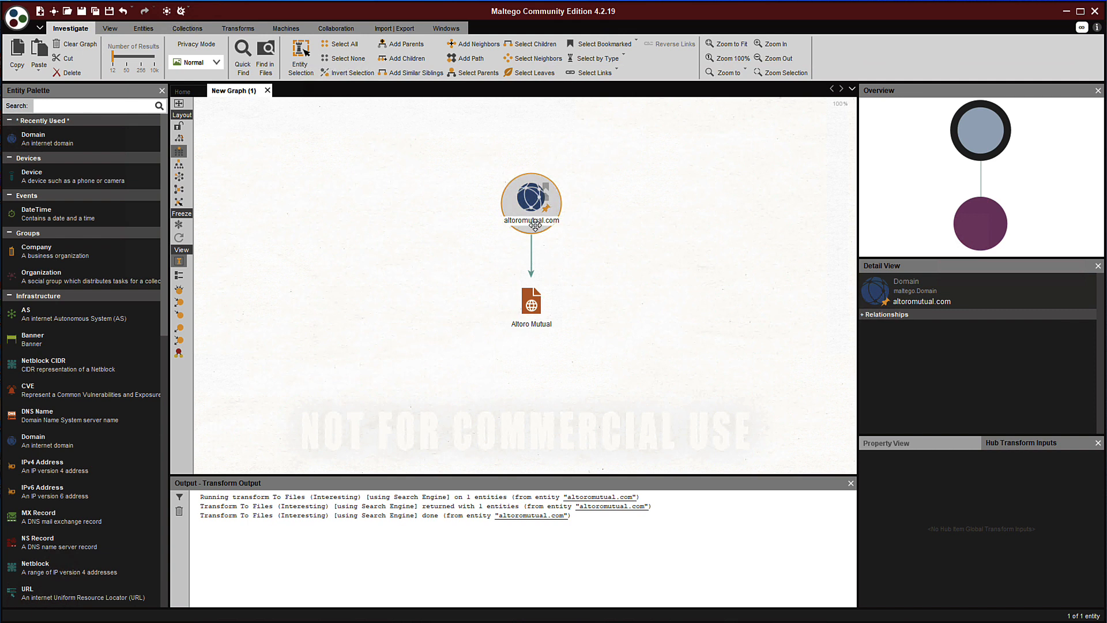
{"action": "left_click", "coordinate": [531, 303]}
Run To DNS Name - MX on altoromutual.com and clear the no-answer line from the log
{"action": "right_click", "coordinate": [522, 206]}
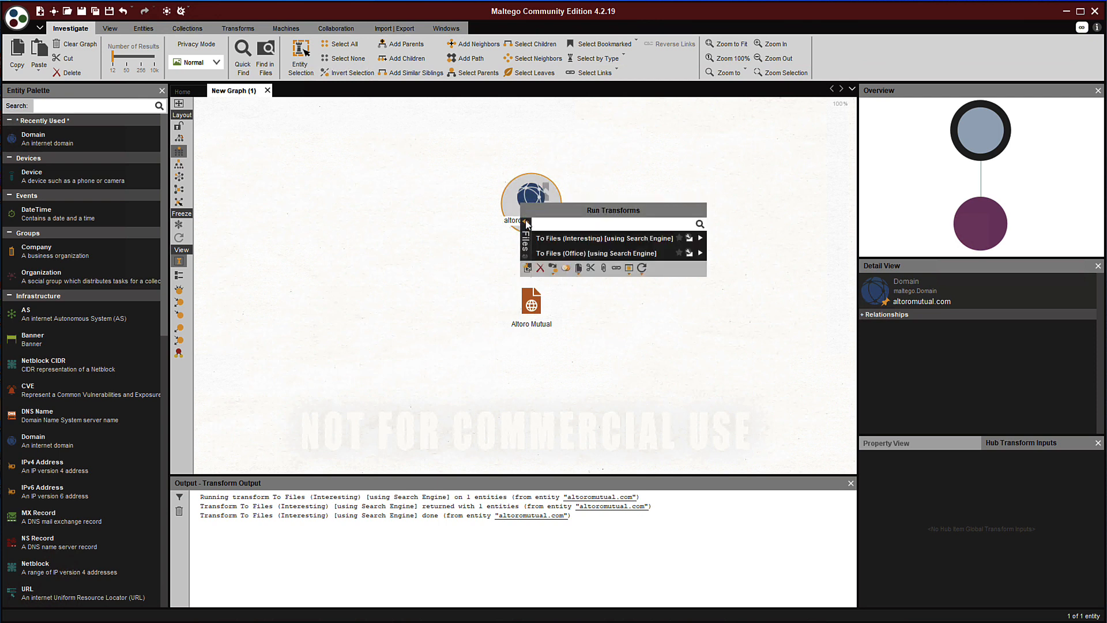
{"action": "left_click", "coordinate": [525, 224]}
{"action": "left_click", "coordinate": [554, 249]}
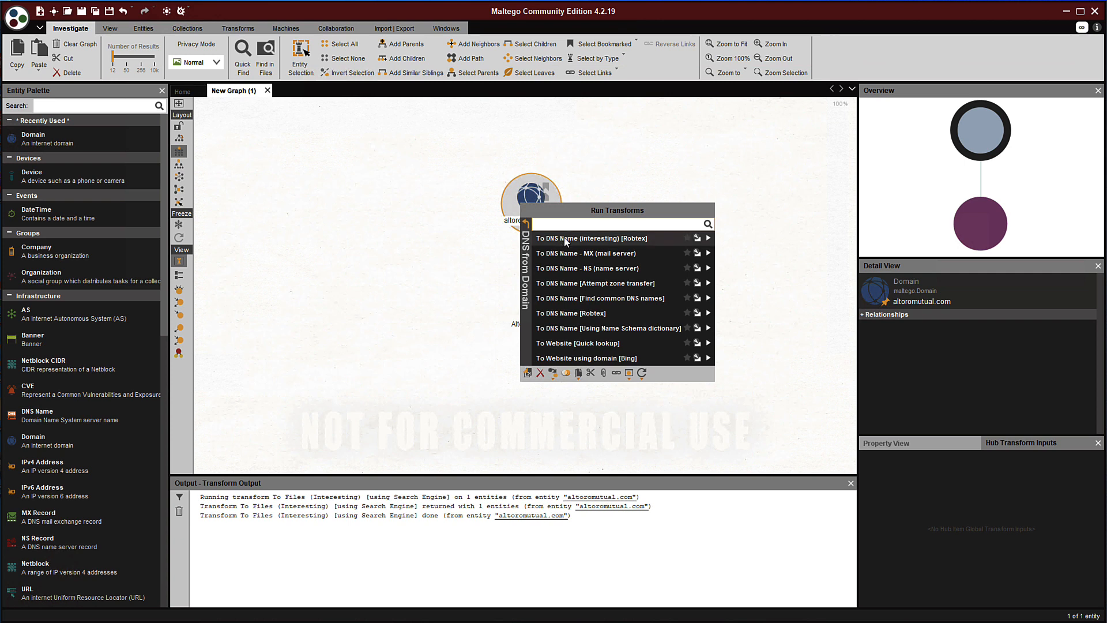
{"action": "left_click", "coordinate": [568, 254]}
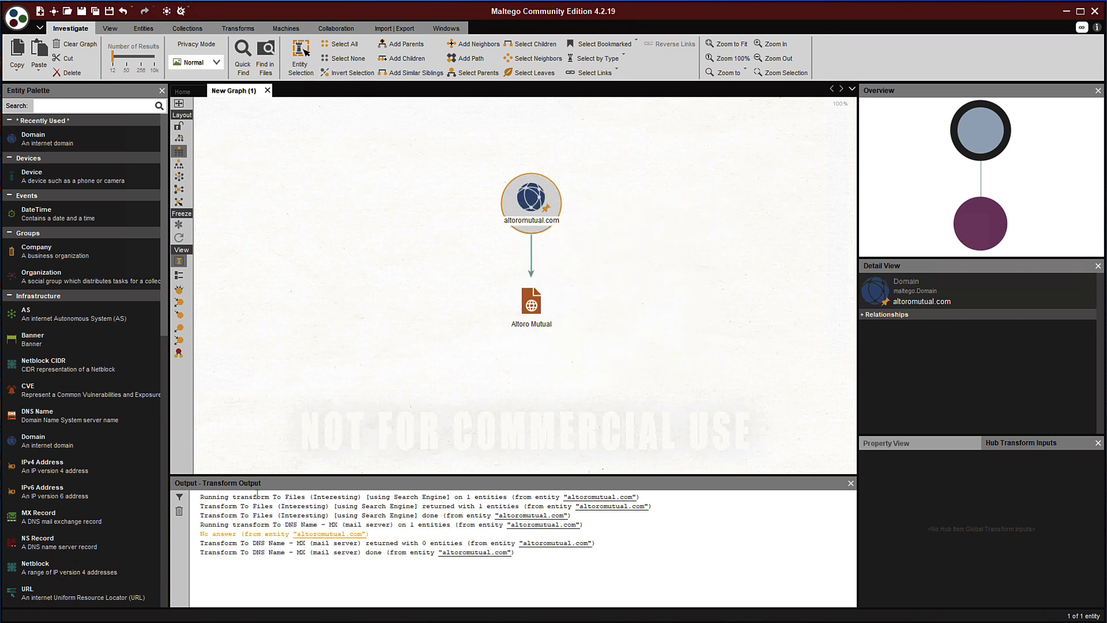
{"action": "left_click_drag", "start_coordinate": [200, 534], "coordinate": [366, 534]}
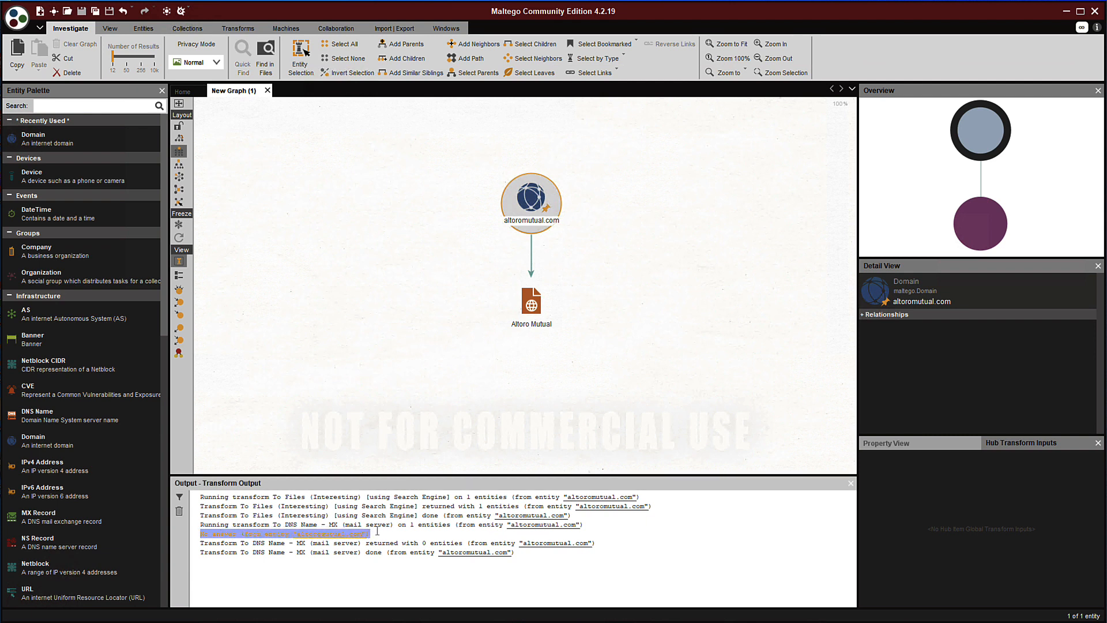
{"action": "left_click", "coordinate": [378, 534]}
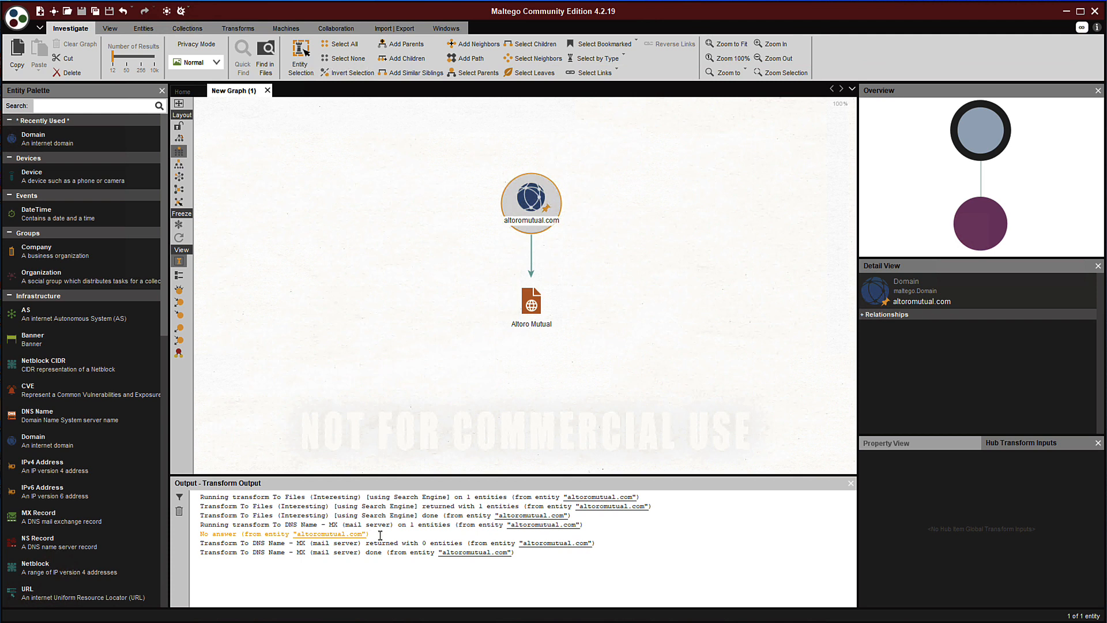
Run To DNS Name - NS on altoromutual.com to add its eight akam.net name servers
{"action": "left_click", "coordinate": [528, 202]}
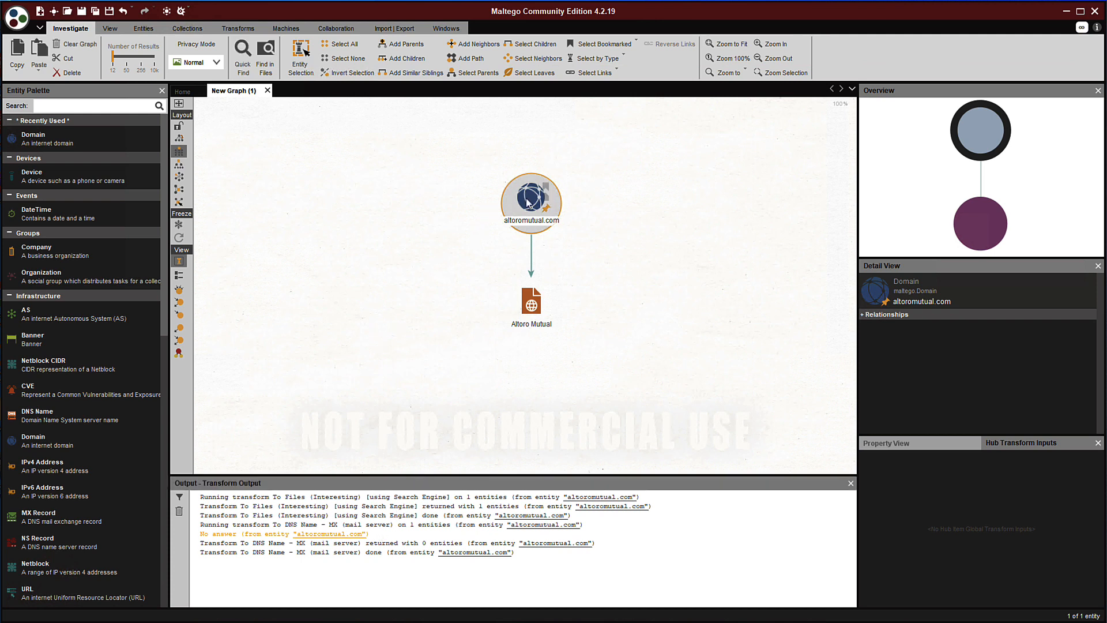
{"action": "right_click", "coordinate": [528, 202]}
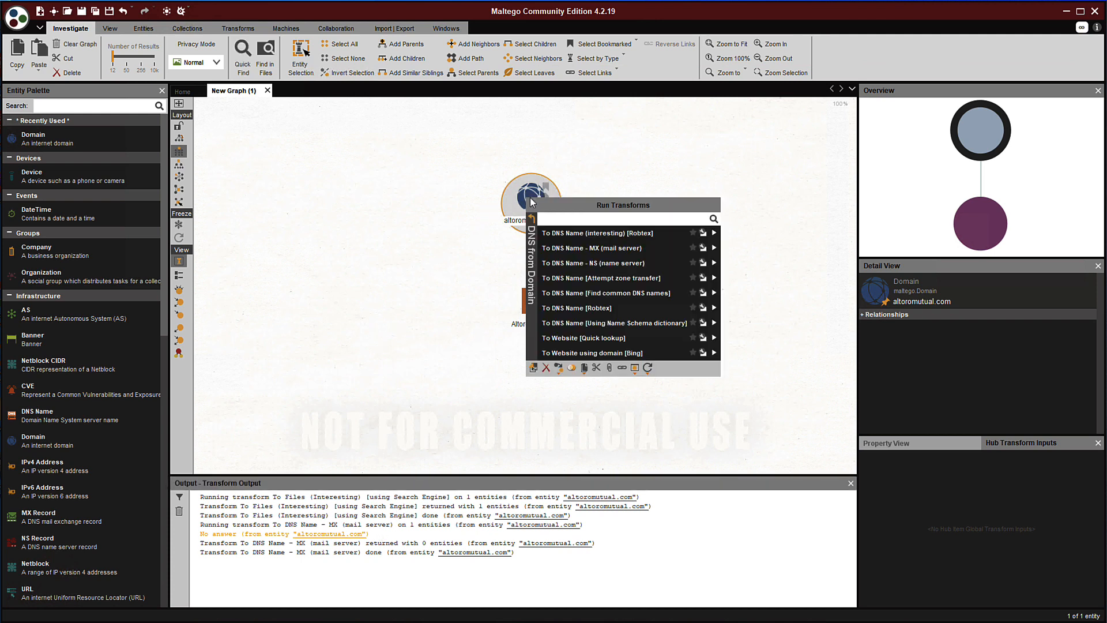
{"action": "left_click", "coordinate": [617, 264]}
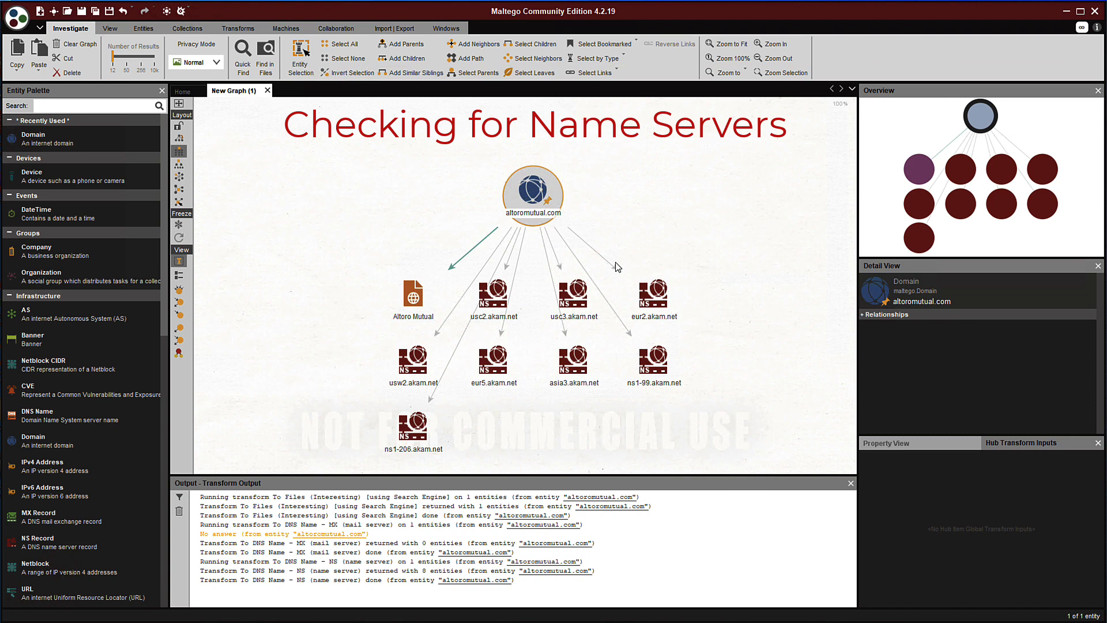
Resolve ns1-99.akam.net to 193.108.91.99 with To IP Address [DNS] and fit the graph to view
{"action": "left_click", "coordinate": [659, 367]}
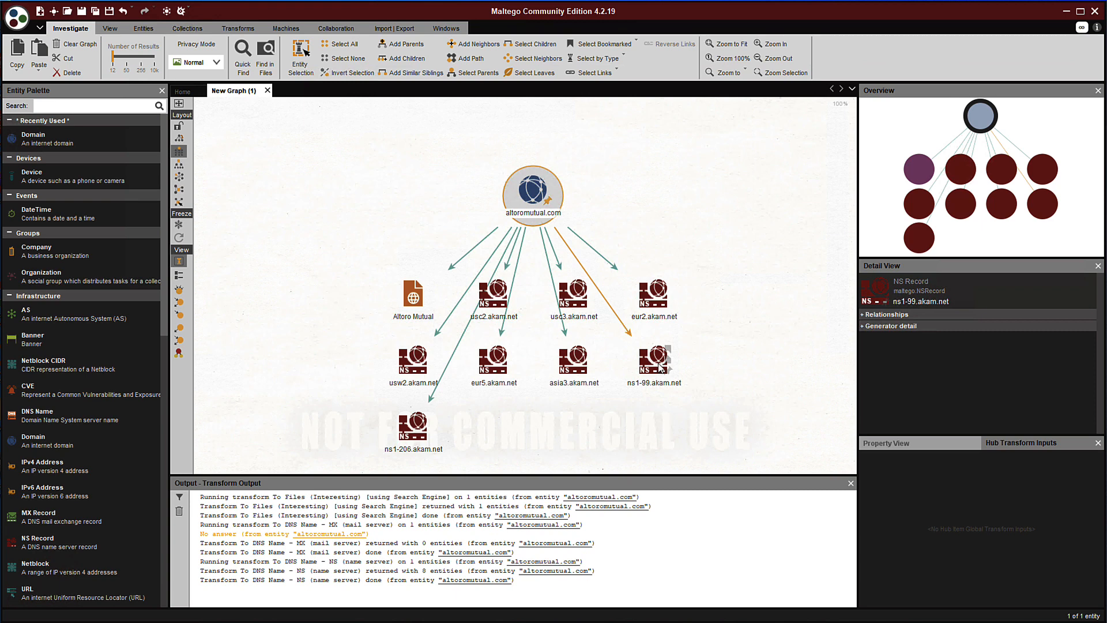
{"action": "right_click", "coordinate": [659, 367]}
{"action": "left_click", "coordinate": [698, 399]}
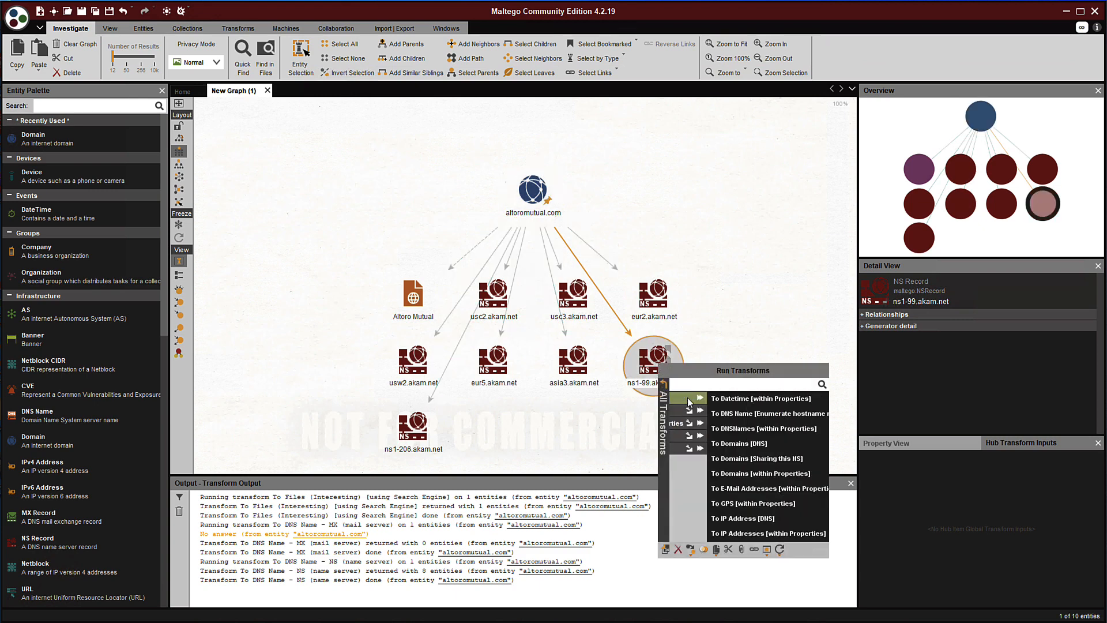
{"action": "left_click", "coordinate": [704, 518]}
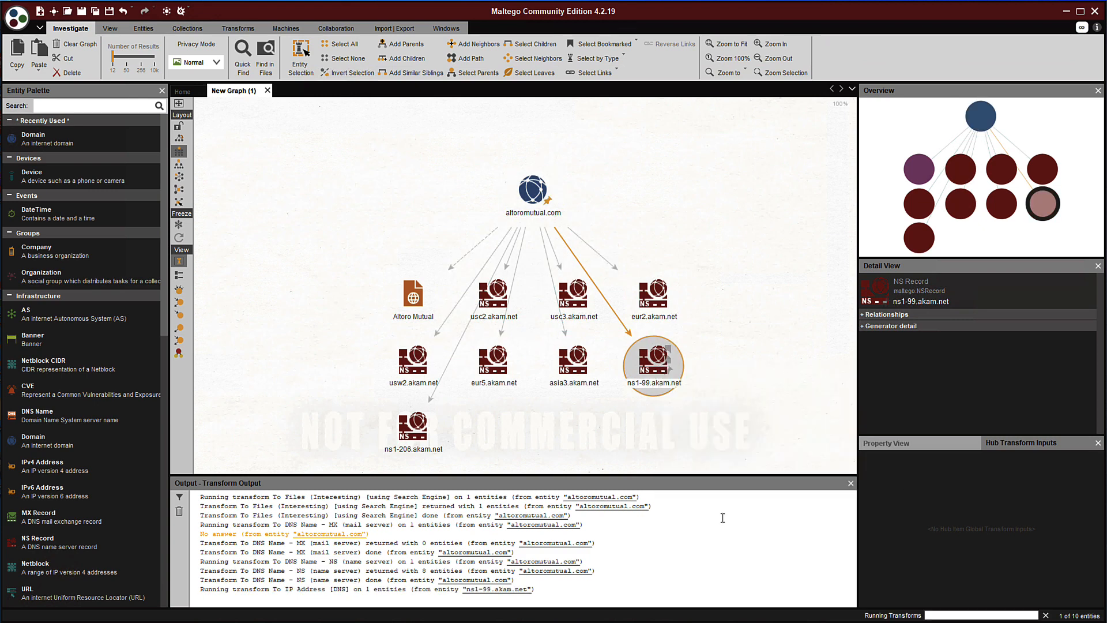
{"action": "left_click", "coordinate": [719, 43]}
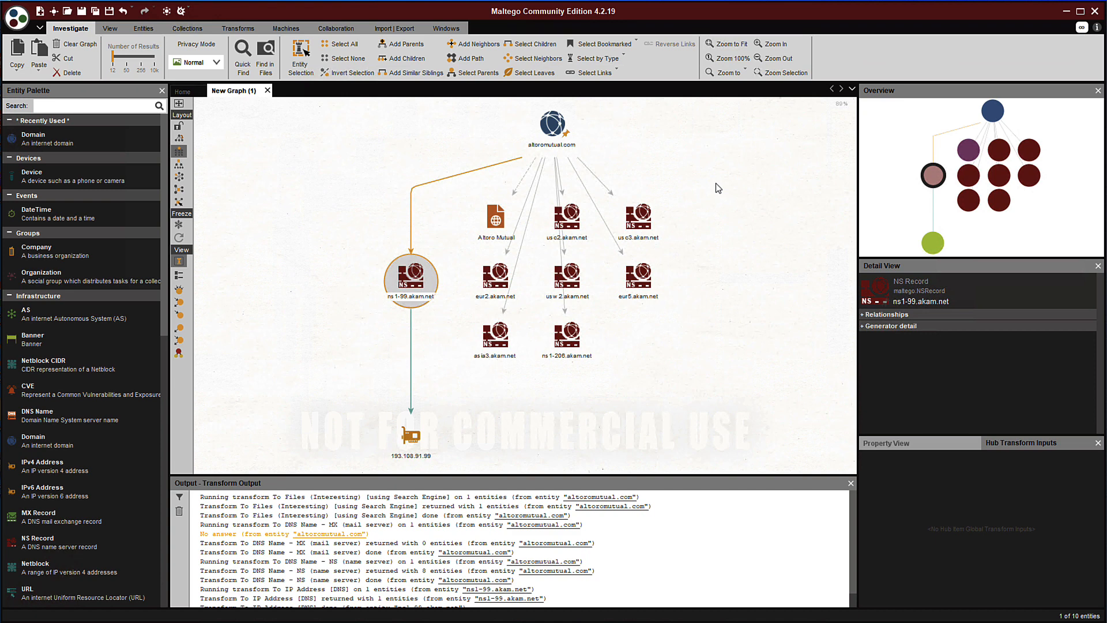
{"action": "left_click", "coordinate": [553, 128]}
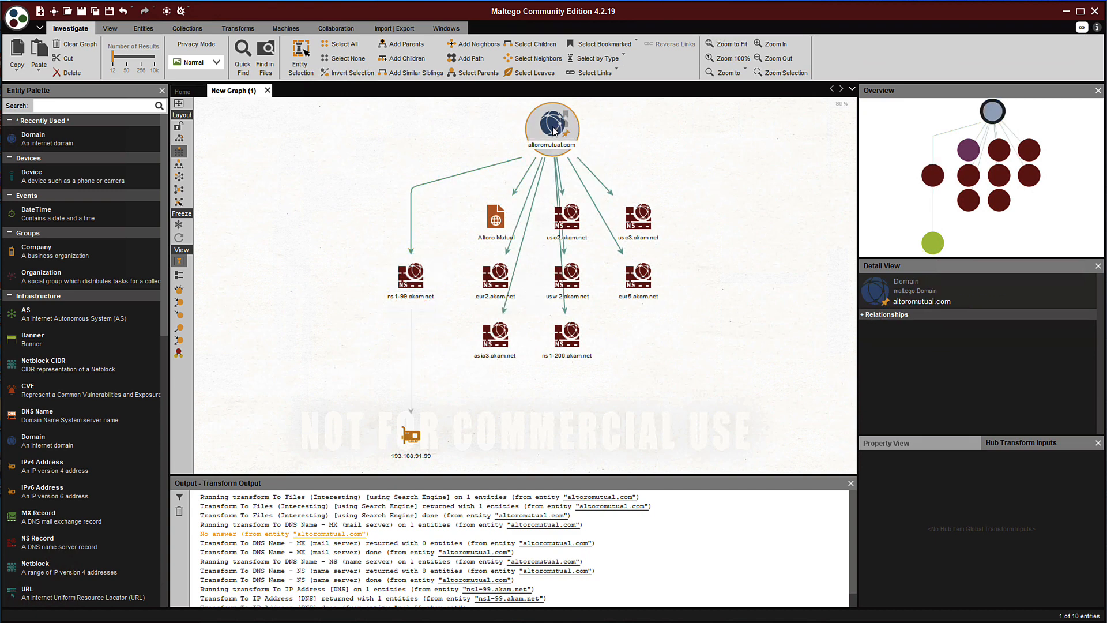
{"action": "right_click", "coordinate": [553, 130]}
{"action": "left_click", "coordinate": [634, 185]}
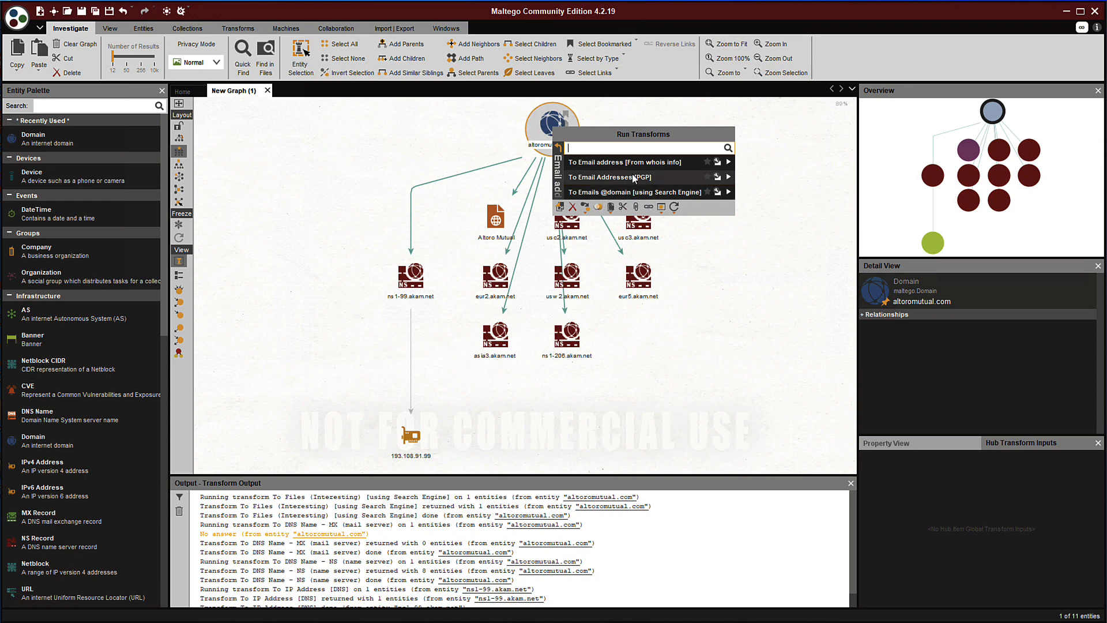
{"action": "left_click", "coordinate": [621, 192]}
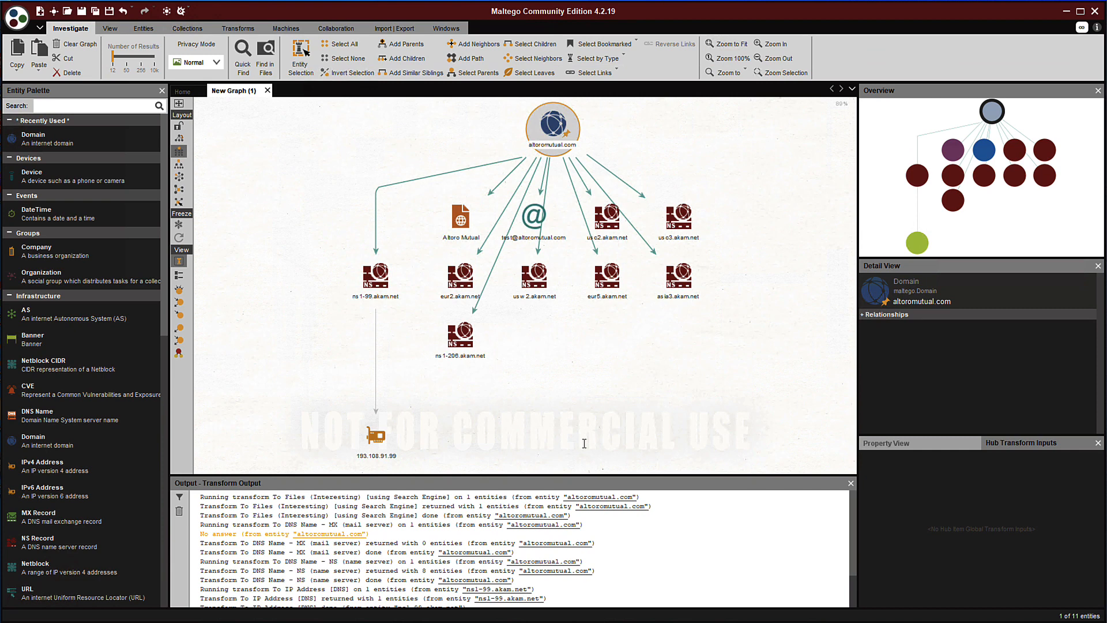
Run To Website [using Search Engine] on the email address and fit the graph to view
{"action": "left_click", "coordinate": [533, 216]}
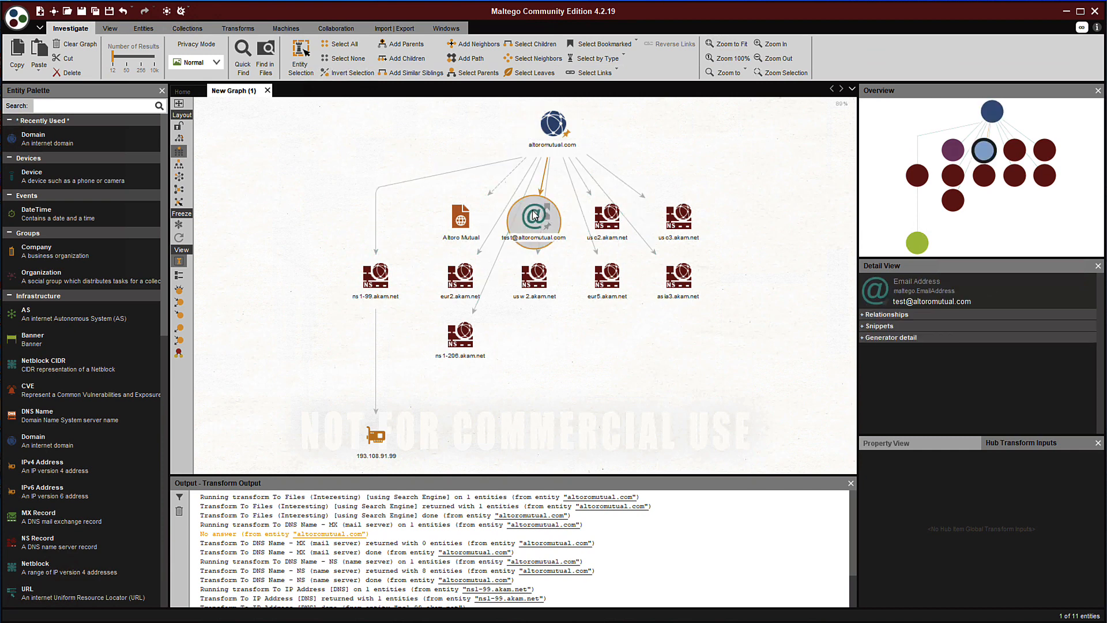
{"action": "right_click", "coordinate": [534, 217]}
{"action": "left_click", "coordinate": [582, 270]}
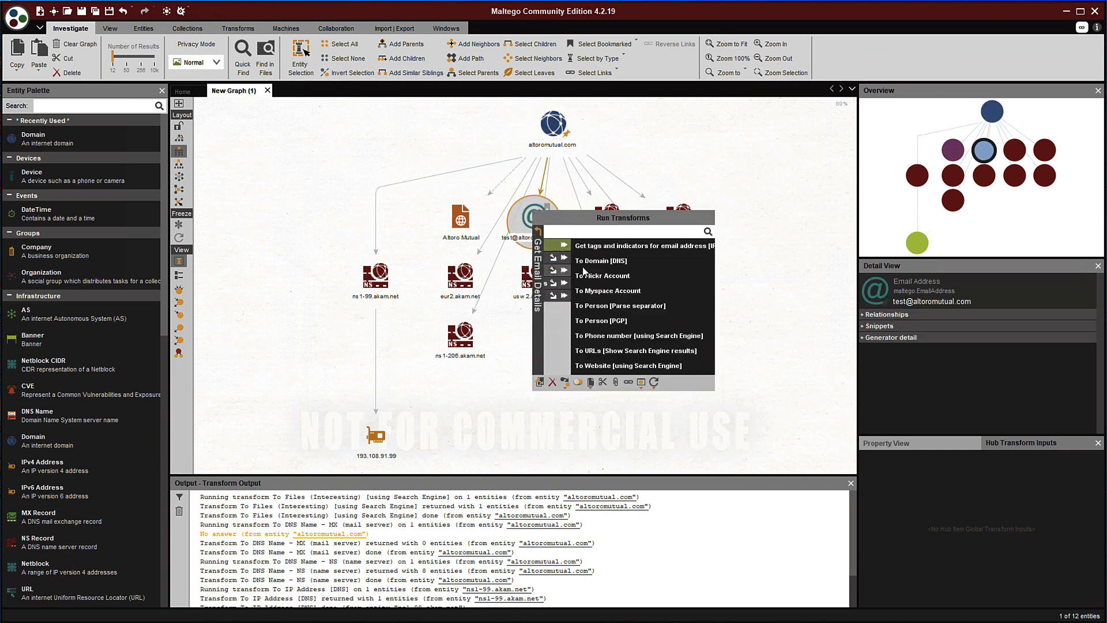
{"action": "left_click", "coordinate": [583, 365]}
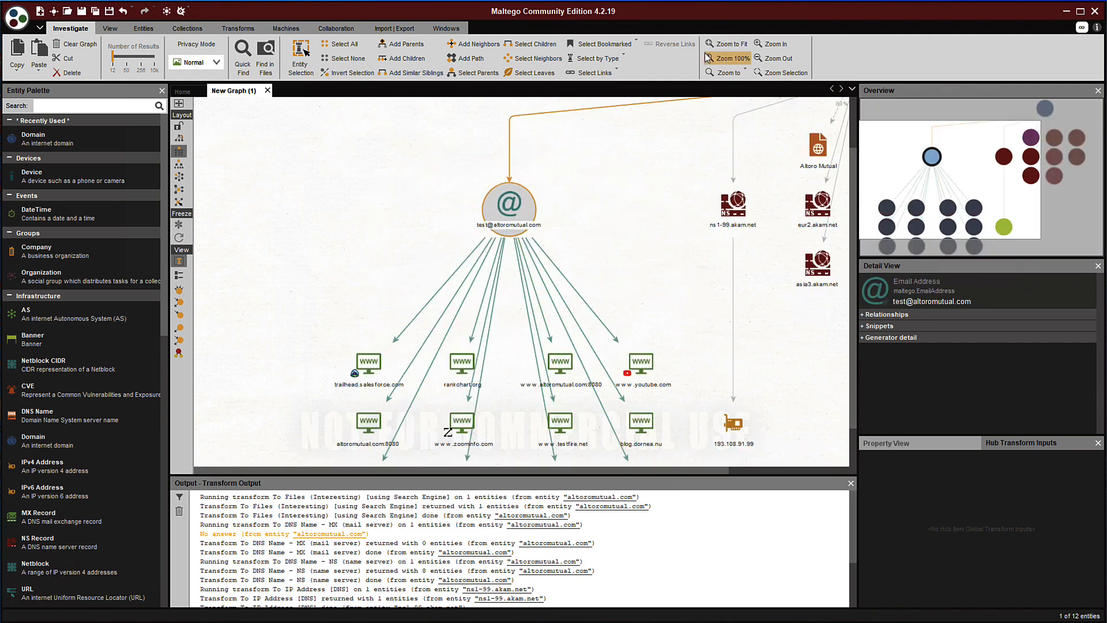
{"action": "left_click", "coordinate": [725, 46]}
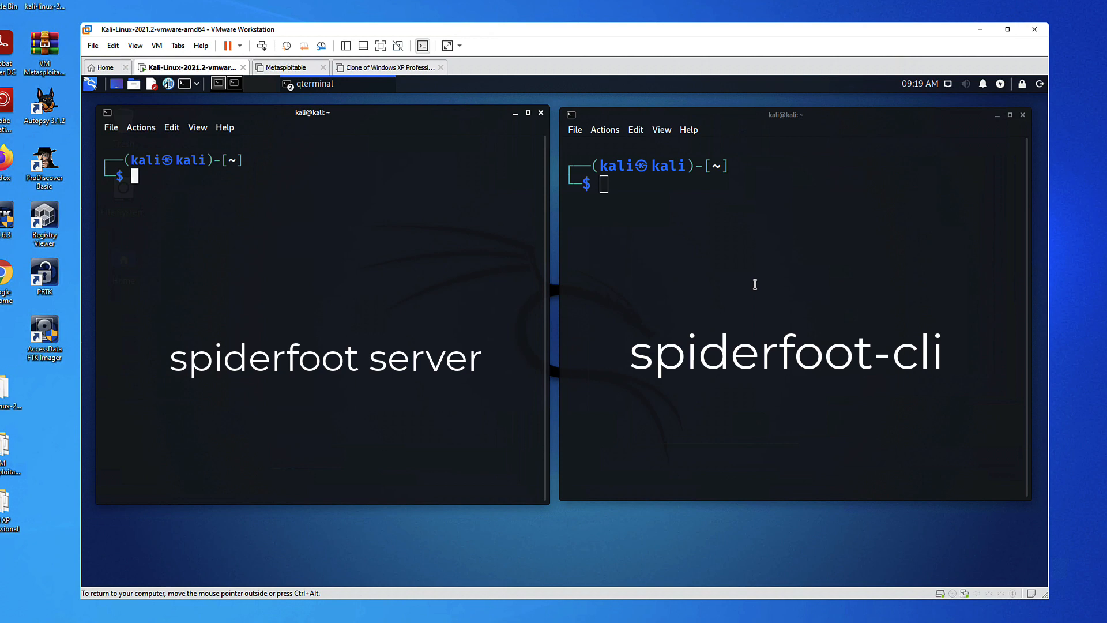
Show the spiderfoot -h help and highlight the -l IP:port listen option
{"action": "type", "text": "spiderfoot -"}
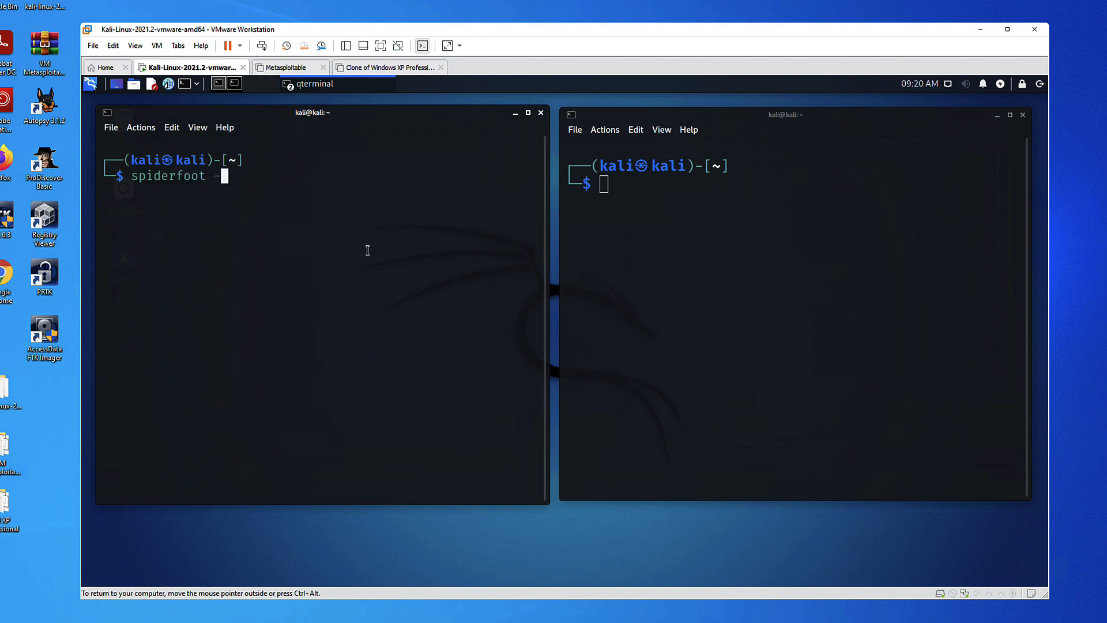
{"action": "type", "text": "h"}
{"action": "key", "text": "Return"}
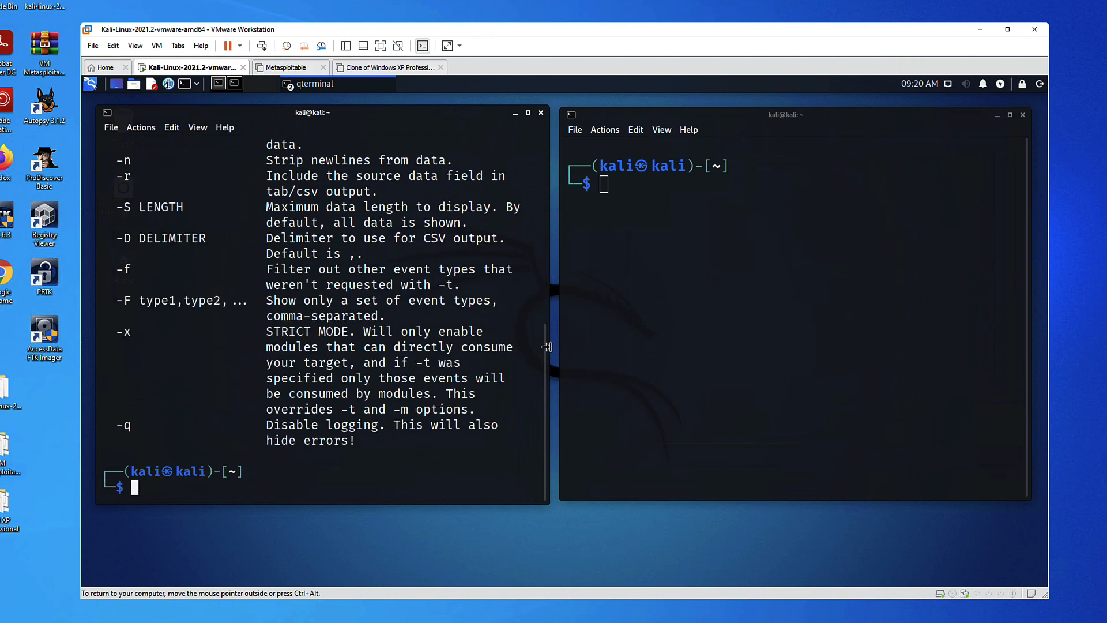
{"action": "scroll", "coordinate": [546, 346], "scroll_direction": "up", "scroll_amount": 6}
{"action": "double_click", "coordinate": [125, 269]}
{"action": "left_click_drag", "start_coordinate": [125, 269], "coordinate": [460, 268]}
{"action": "double_click", "coordinate": [190, 266]}
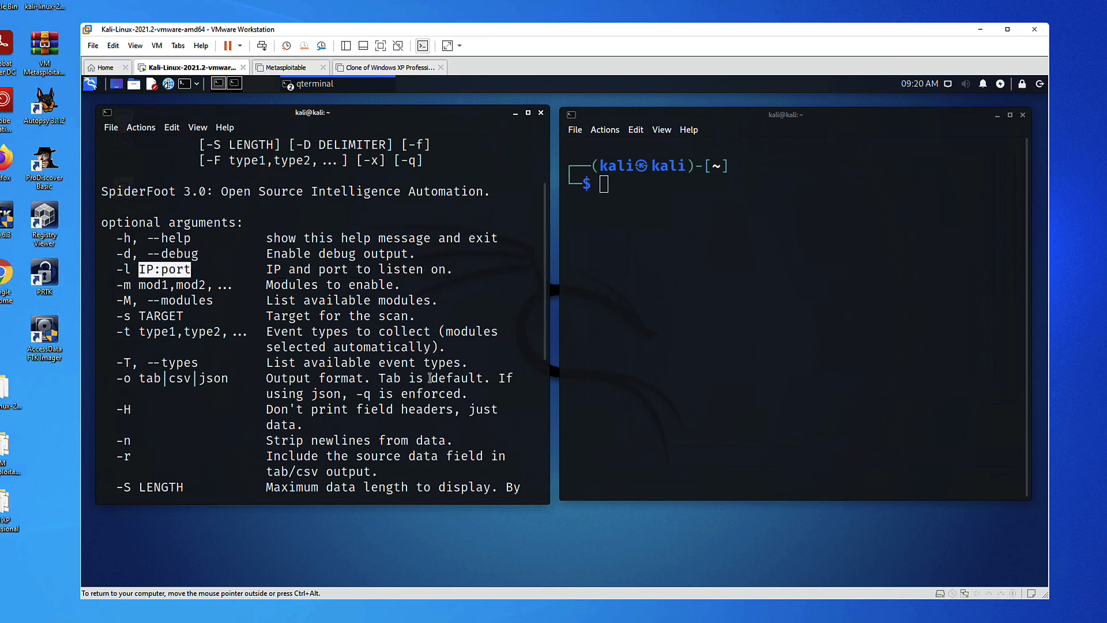
{"action": "scroll", "coordinate": [545, 455], "scroll_direction": "down", "scroll_amount": 6}
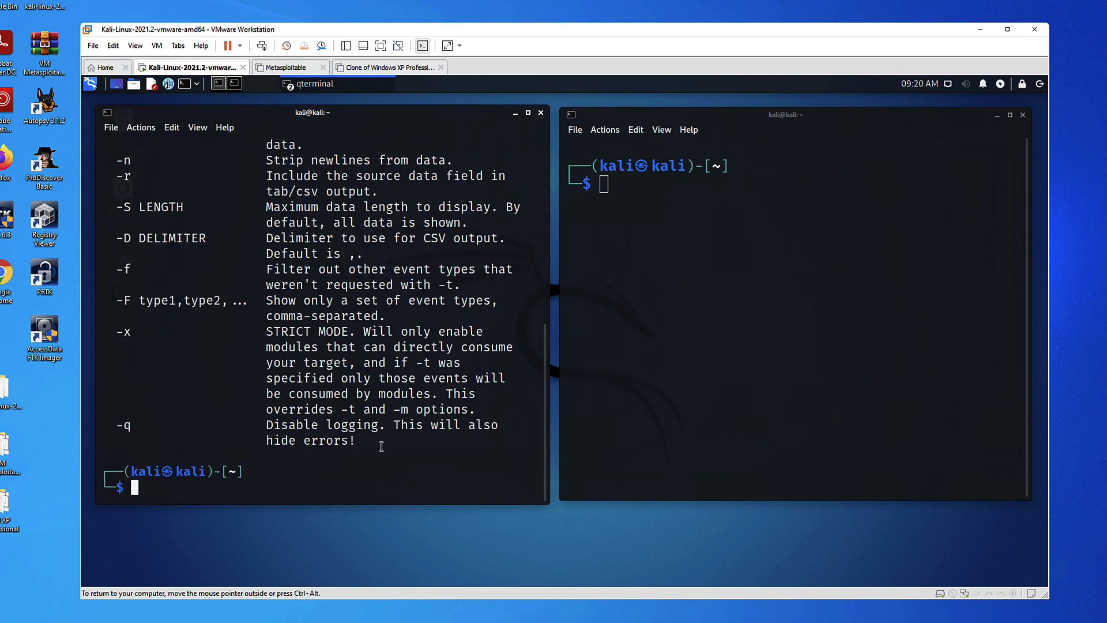
Clear the left terminal and start the SpiderFoot web server with spiderfoot -l 127.0.0.1:80
{"action": "type", "text": "let's start the serve"}
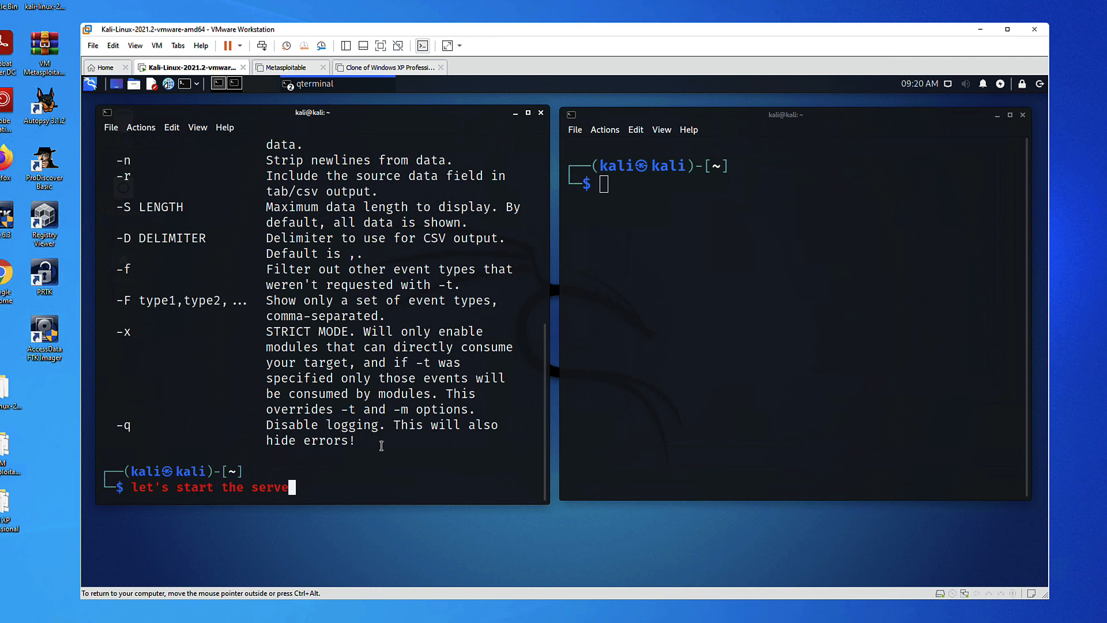
{"action": "key", "text": "BackSpace"}
{"action": "key", "text": "BackSpace"}
{"action": "key", "text": "BackSpace"}
{"action": "key", "text": "BackSpace"}
{"action": "key", "text": "BackSpace"}
{"action": "key", "text": "BackSpace"}
{"action": "key", "text": "BackSpace"}
{"action": "key", "text": "BackSpace"}
{"action": "key", "text": "BackSpace"}
{"action": "key", "text": "BackSpace"}
{"action": "key", "text": "BackSpace"}
{"action": "key", "text": "BackSpace"}
{"action": "key", "text": "BackSpace"}
{"action": "key", "text": "BackSpace"}
{"action": "key", "text": "BackSpace"}
{"action": "key", "text": "BackSpace"}
{"action": "key", "text": "BackSpace"}
{"action": "key", "text": "BackSpace"}
{"action": "key", "text": "BackSpace"}
{"action": "key", "text": "BackSpace"}
{"action": "type", "text": "clear"}
{"action": "key", "text": "Return"}
{"action": "type", "text": "spiderfoot -"}
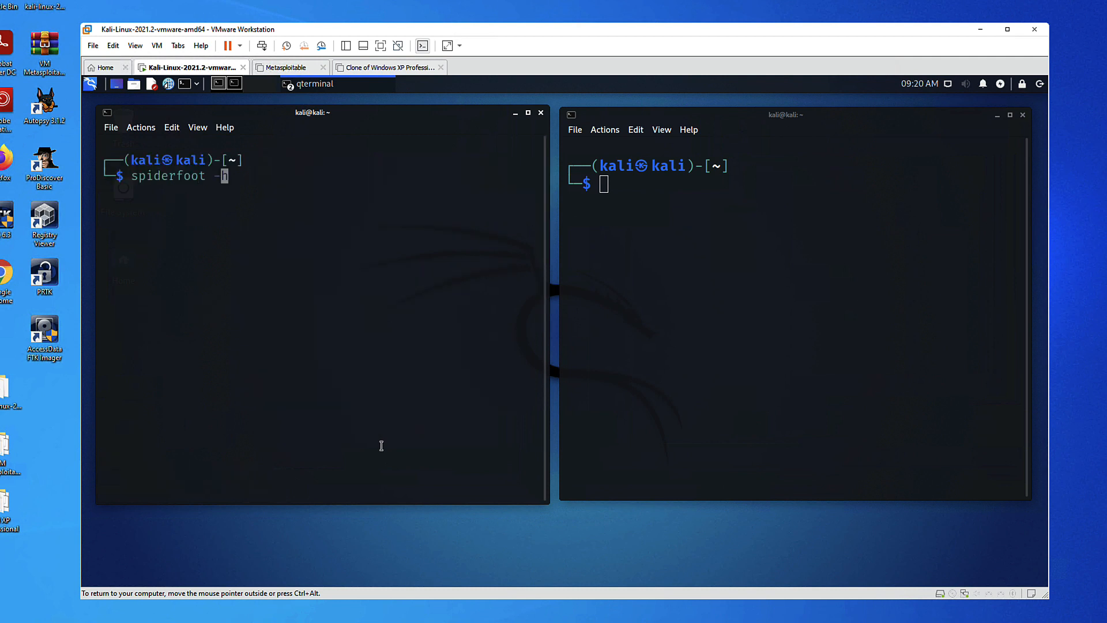
{"action": "type", "text": "l 127.0.0.1:80"}
{"action": "key", "text": "Return"}
{"action": "left_click_drag", "start_coordinate": [273, 471], "coordinate": [413, 473]}
Show the spiderfoot-cli -h help in the right terminal
{"action": "left_click", "coordinate": [618, 301]}
{"action": "type", "text": "spiderf"}
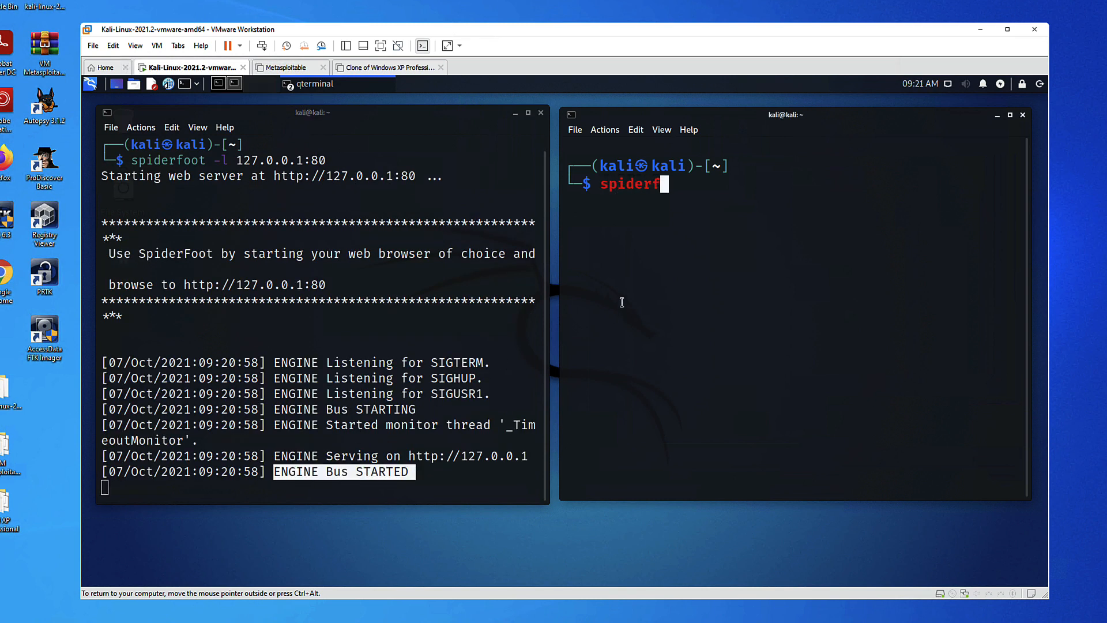
{"action": "type", "text": "oot-cli -h"}
{"action": "key", "text": "Return"}
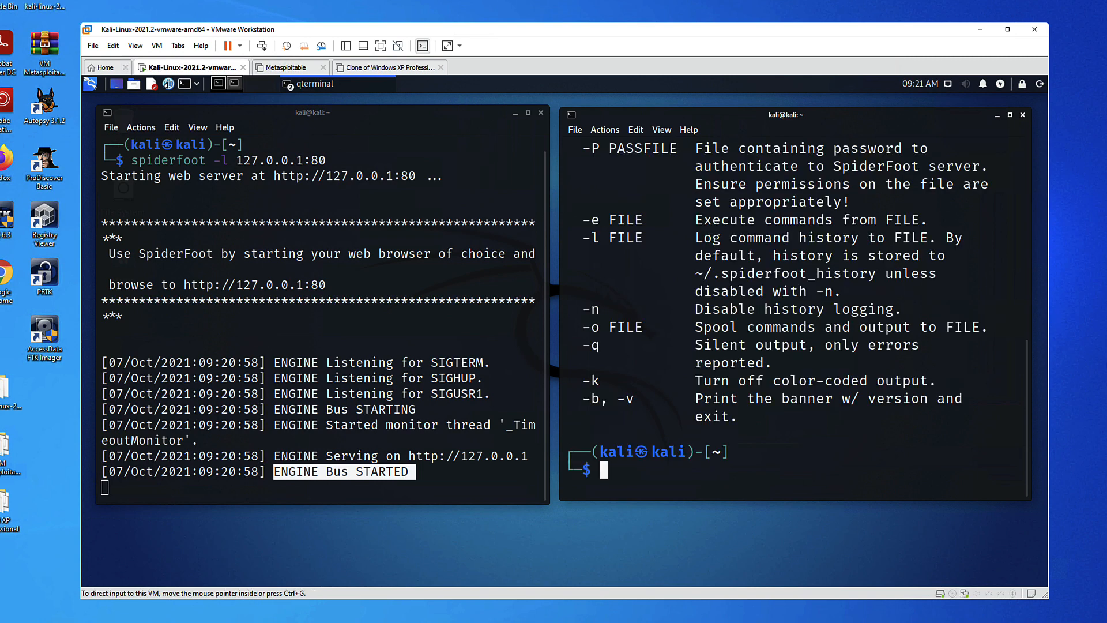
{"action": "left_click_drag", "start_coordinate": [1027, 369], "coordinate": [1026, 205]}
{"action": "left_click_drag", "start_coordinate": [582, 327], "coordinate": [904, 381]}
{"action": "left_click_drag", "start_coordinate": [1027, 282], "coordinate": [1016, 465]}
Clear the right terminal screen
{"action": "type", "text": "let us star"}
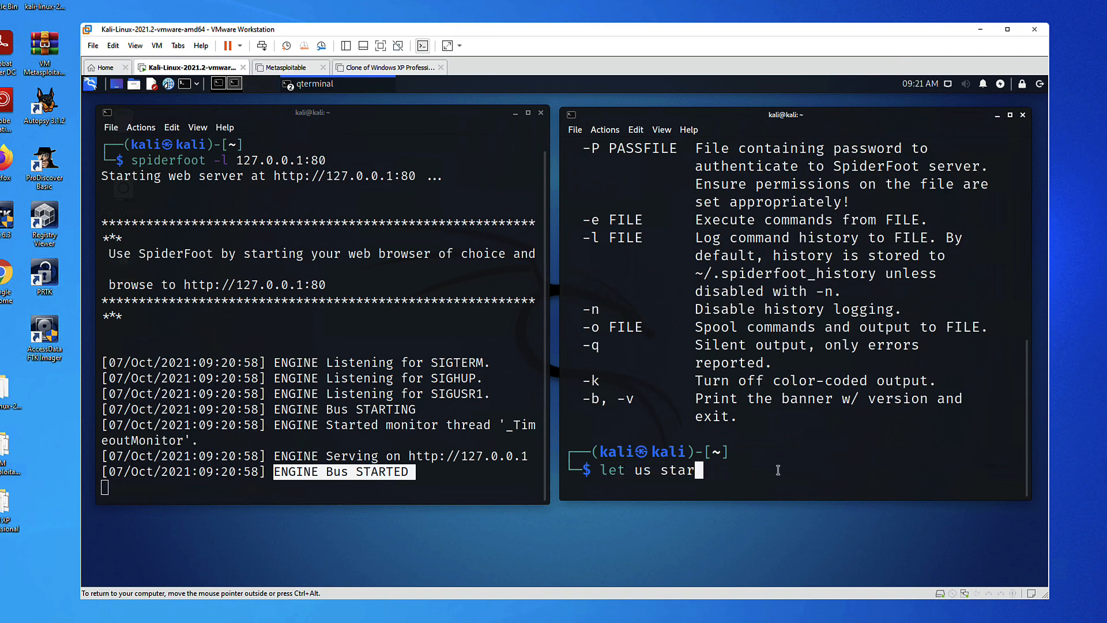
{"action": "type", "text": "t the CLI driven"}
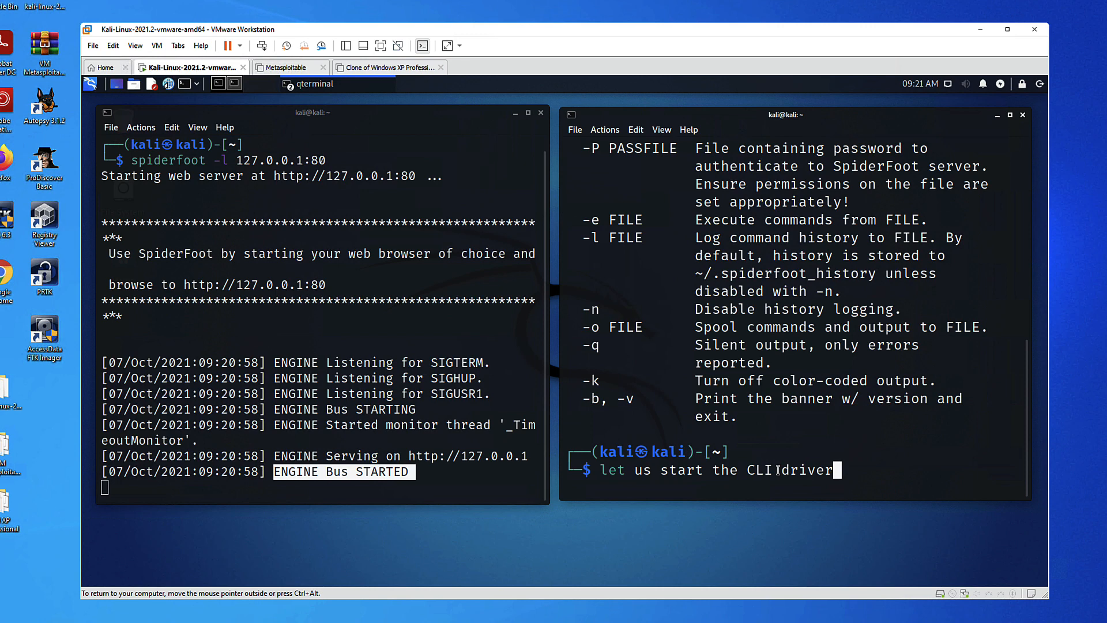
{"action": "key", "text": "BackSpace"}
{"action": "key", "text": "BackSpace"}
{"action": "key", "text": "BackSpace"}
{"action": "key", "text": "BackSpace"}
{"action": "key", "text": "BackSpace"}
{"action": "key", "text": "BackSpace"}
{"action": "key", "text": "BackSpace"}
{"action": "key", "text": "BackSpace"}
{"action": "key", "text": "BackSpace"}
{"action": "key", "text": "BackSpace"}
{"action": "key", "text": "BackSpace"}
{"action": "key", "text": "BackSpace"}
{"action": "key", "text": "BackSpace"}
{"action": "key", "text": "BackSpace"}
{"action": "key", "text": "BackSpace"}
{"action": "key", "text": "BackSpace"}
{"action": "key", "text": "BackSpace"}
{"action": "key", "text": "BackSpace"}
{"action": "key", "text": "BackSpace"}
{"action": "key", "text": "BackSpace"}
{"action": "type", "text": "clear"}
{"action": "key", "text": "Return"}
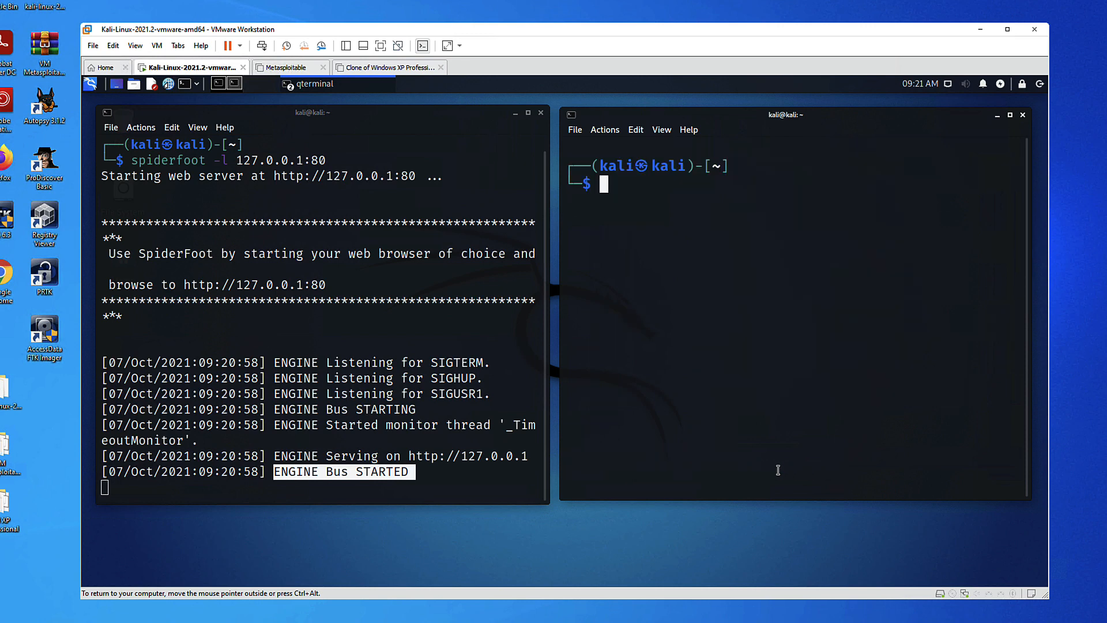
{"action": "type", "text": "spiderfoot-cli -s h"}
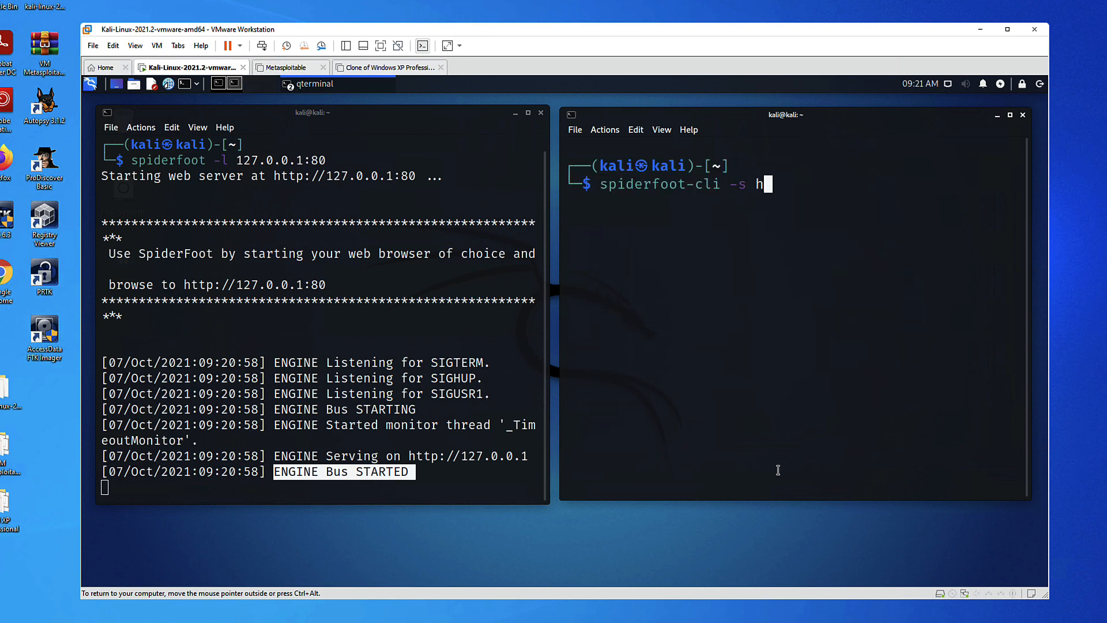
{"action": "type", "text": "ttp://127.0.0.1:80"}
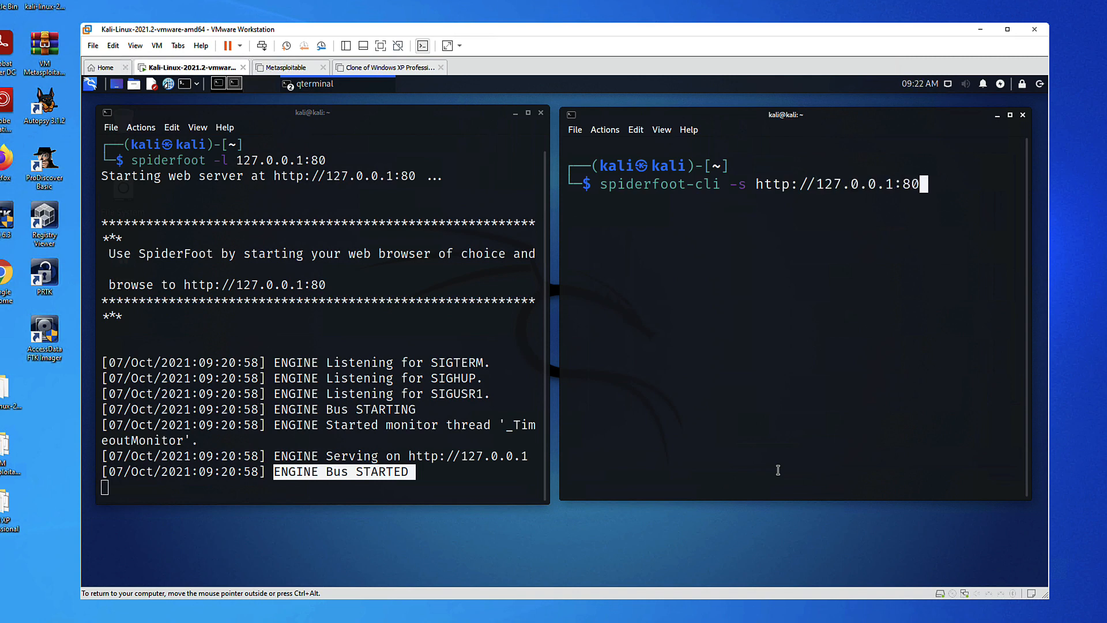
{"action": "key", "text": "Return"}
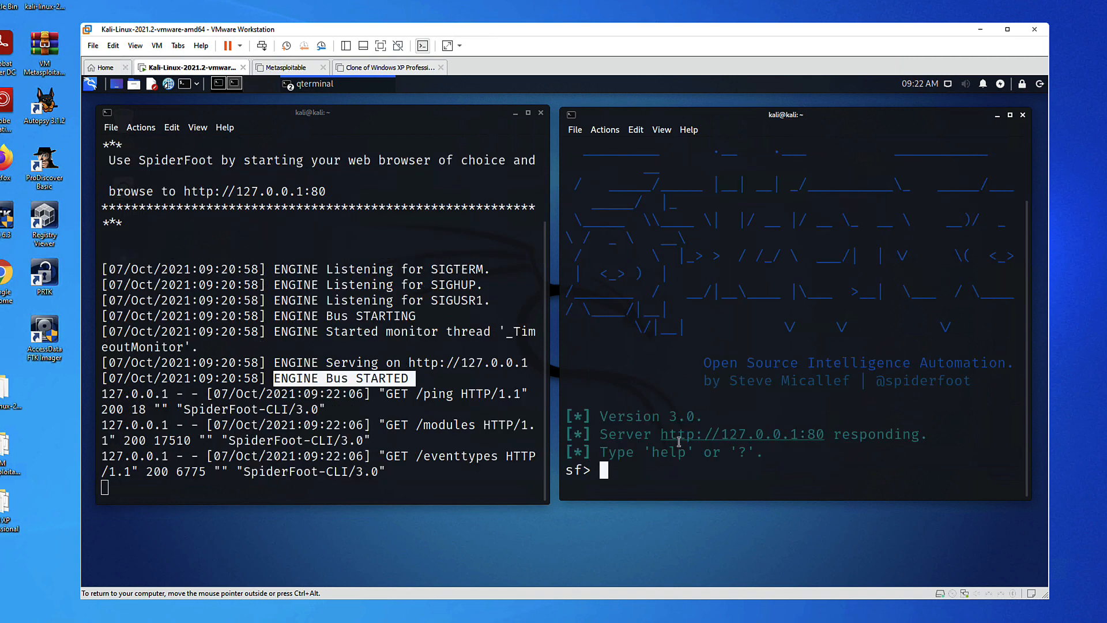
{"action": "left_click_drag", "start_coordinate": [147, 472], "coordinate": [438, 472]}
{"action": "left_click_drag", "start_coordinate": [609, 435], "coordinate": [912, 453]}
{"action": "left_click", "coordinate": [672, 468]}
Enter ping and help at the sf> prompt to confirm the connection and list commands
{"action": "type", "text": "ping"}
{"action": "key", "text": "Return"}
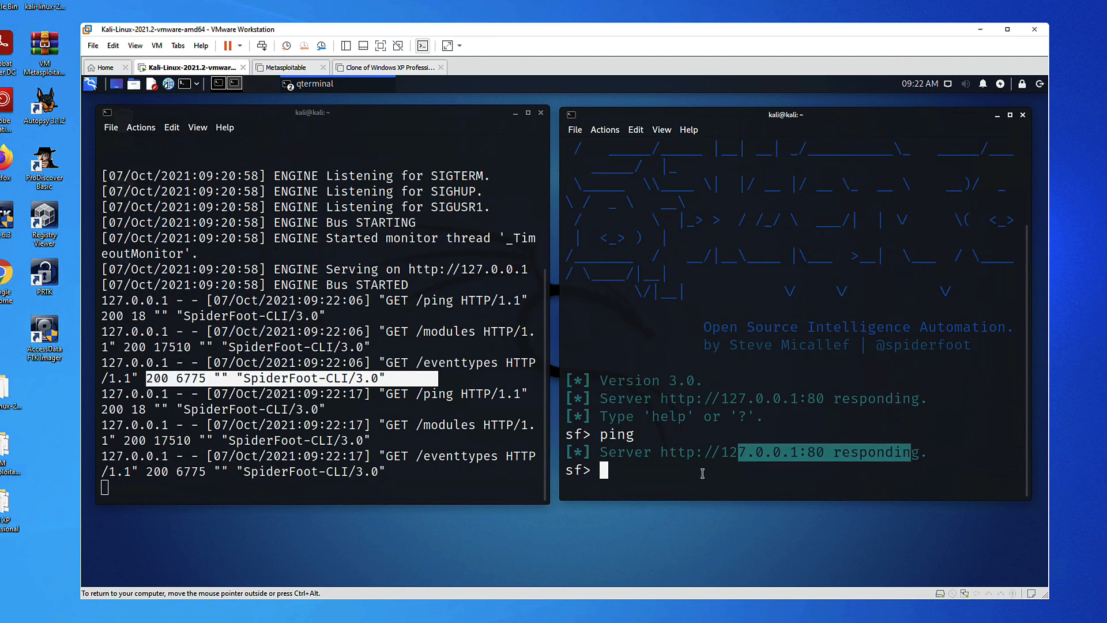
{"action": "left_click", "coordinate": [674, 476]}
{"action": "type", "text": "help"}
{"action": "key", "text": "Return"}
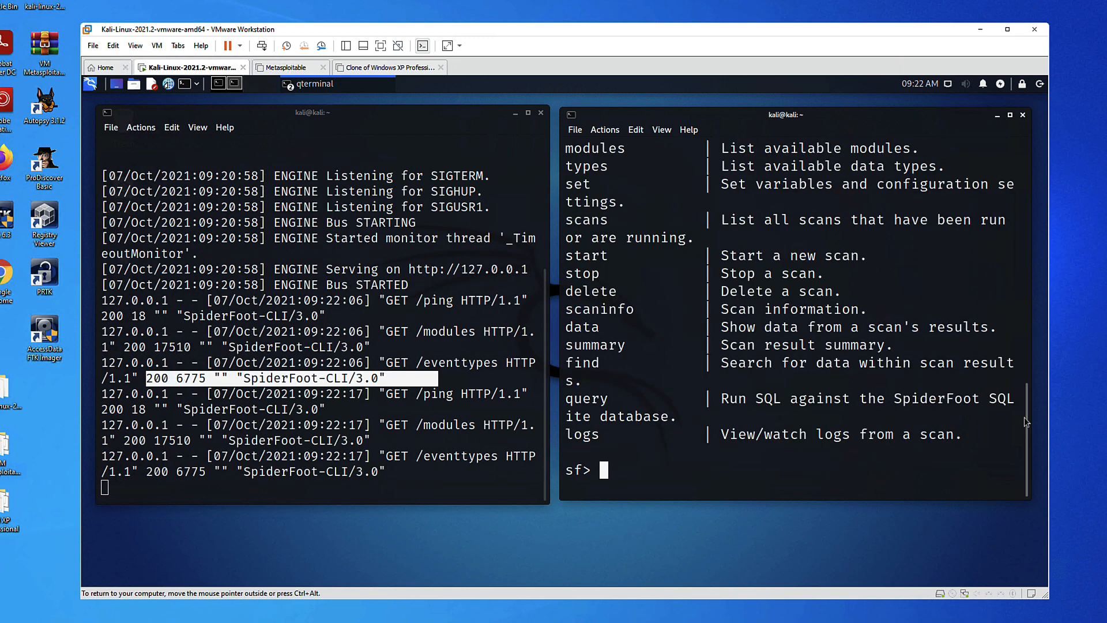
{"action": "mouse_move", "coordinate": [1026, 418]}
{"action": "left_mouse_down"}
{"action": "mouse_move", "coordinate": [1021, 333]}
{"action": "mouse_move", "coordinate": [1023, 402]}
{"action": "left_mouse_up"}
{"action": "left_click_drag", "start_coordinate": [715, 202], "coordinate": [773, 423]}
{"action": "left_click", "coordinate": [729, 404]}
{"action": "scroll", "coordinate": [1021, 402], "scroll_direction": "down", "scroll_amount": 1}
{"action": "left_click", "coordinate": [168, 84]}
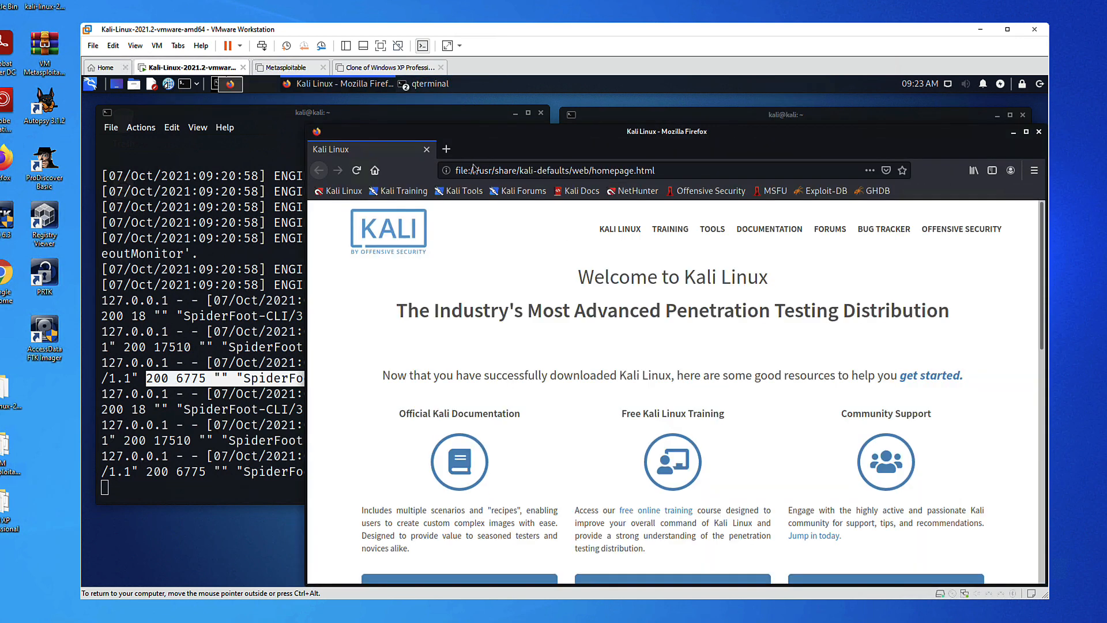
Load the SpiderFoot web interface at 127.0.0.1 in Firefox and check the server log
{"action": "left_click_drag", "start_coordinate": [536, 137], "coordinate": [511, 108]}
{"action": "left_click", "coordinate": [640, 147]}
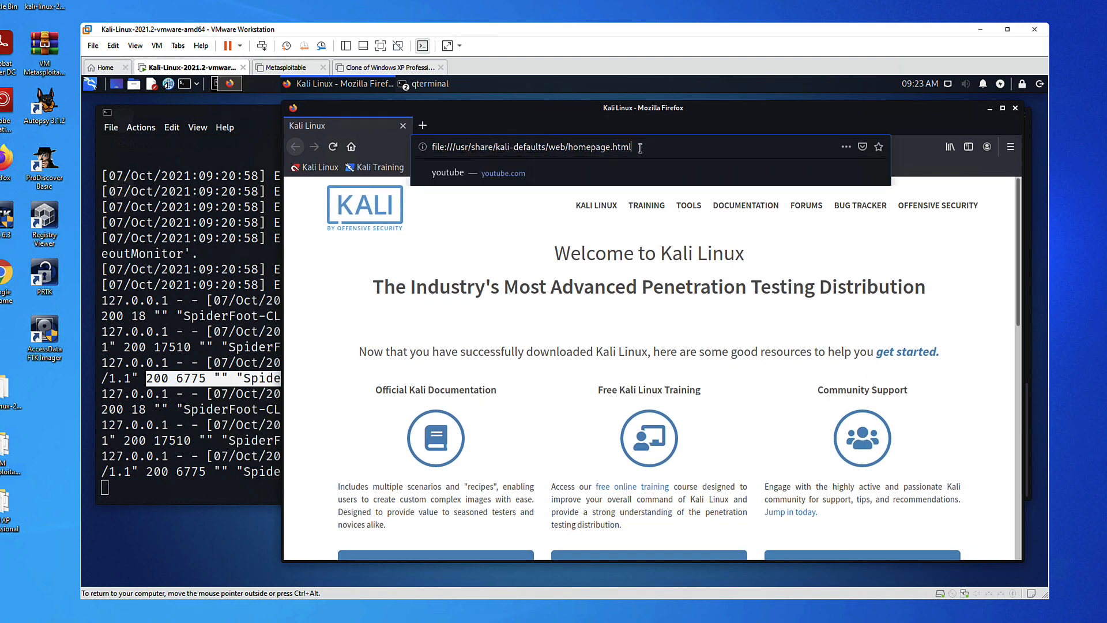
{"action": "type", "text": "12"}
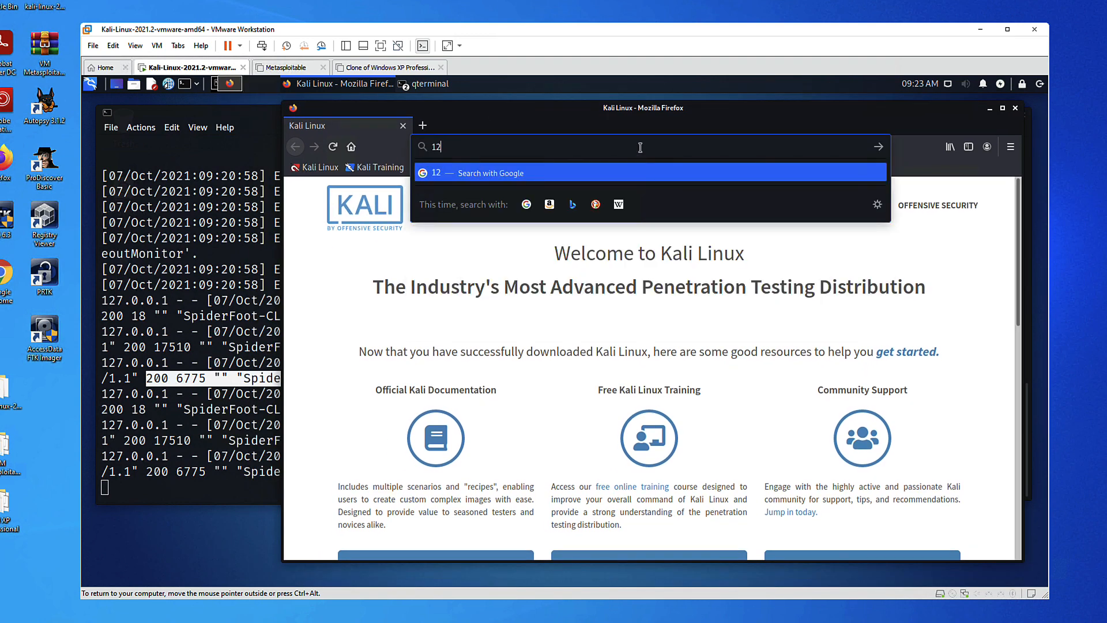
{"action": "type", "text": "7.0.0.1"}
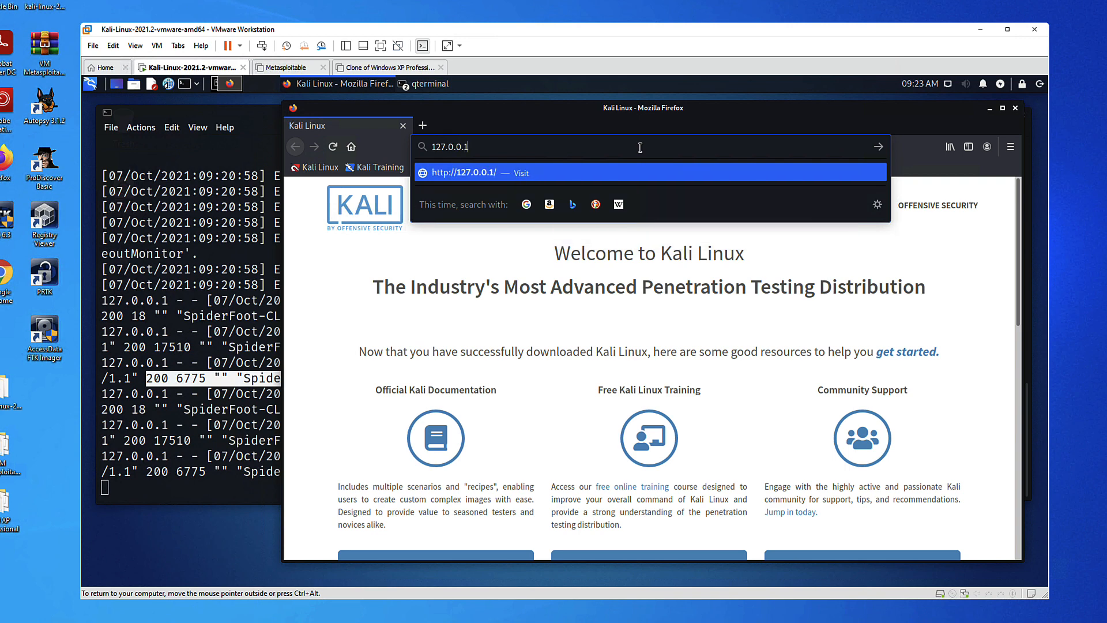
{"action": "key", "text": "Return"}
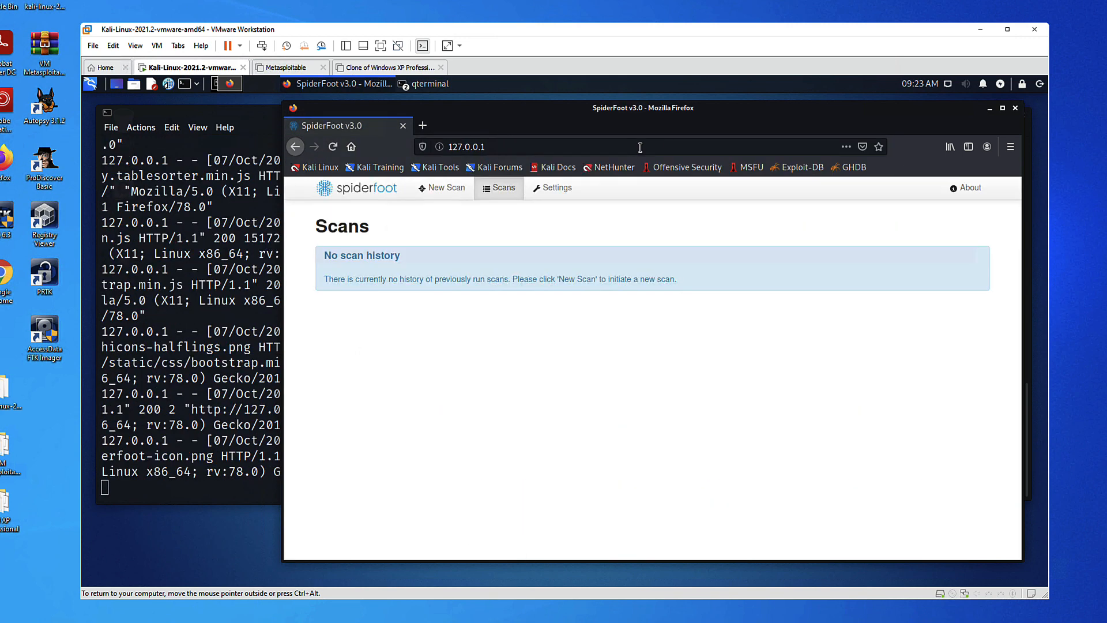
{"action": "left_click", "coordinate": [249, 487]}
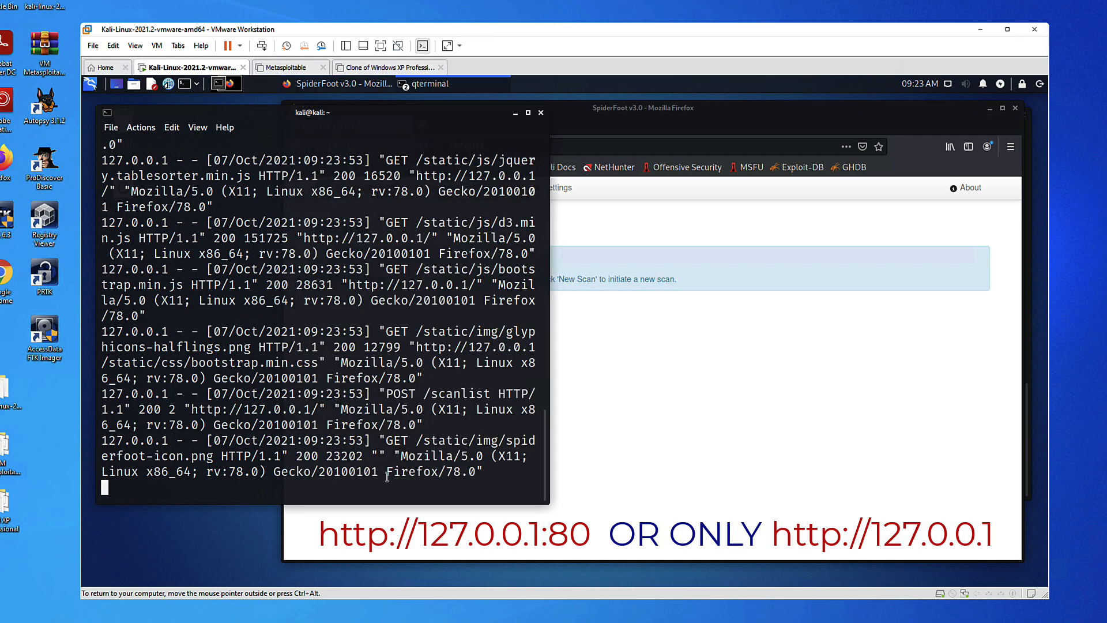
{"action": "left_click_drag", "start_coordinate": [480, 471], "coordinate": [264, 470]}
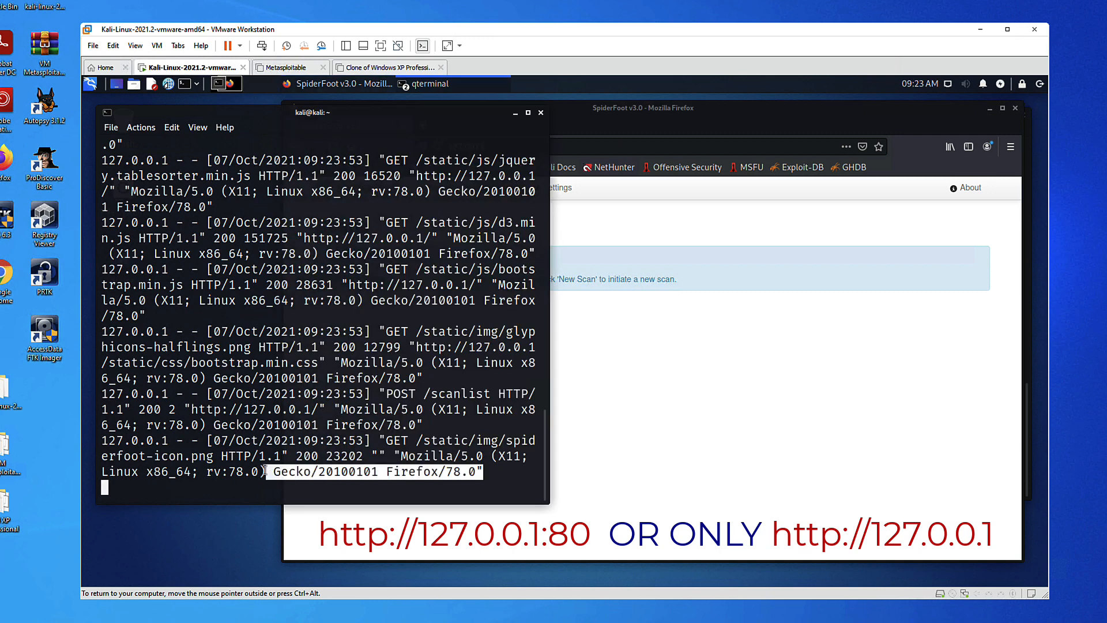
{"action": "left_click", "coordinate": [683, 261]}
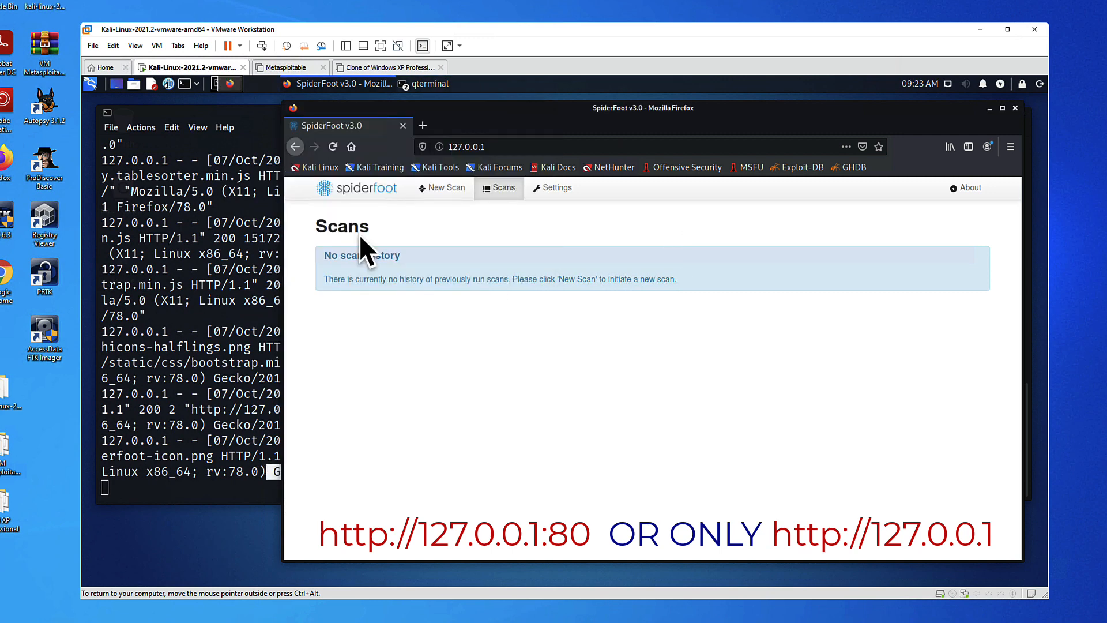
Browse Settings and Scans, reload 127.0.0.1 without a port, and open the New Scan form
{"action": "left_click", "coordinate": [550, 187]}
{"action": "left_click", "coordinate": [495, 187]}
{"action": "left_click", "coordinate": [441, 187]}
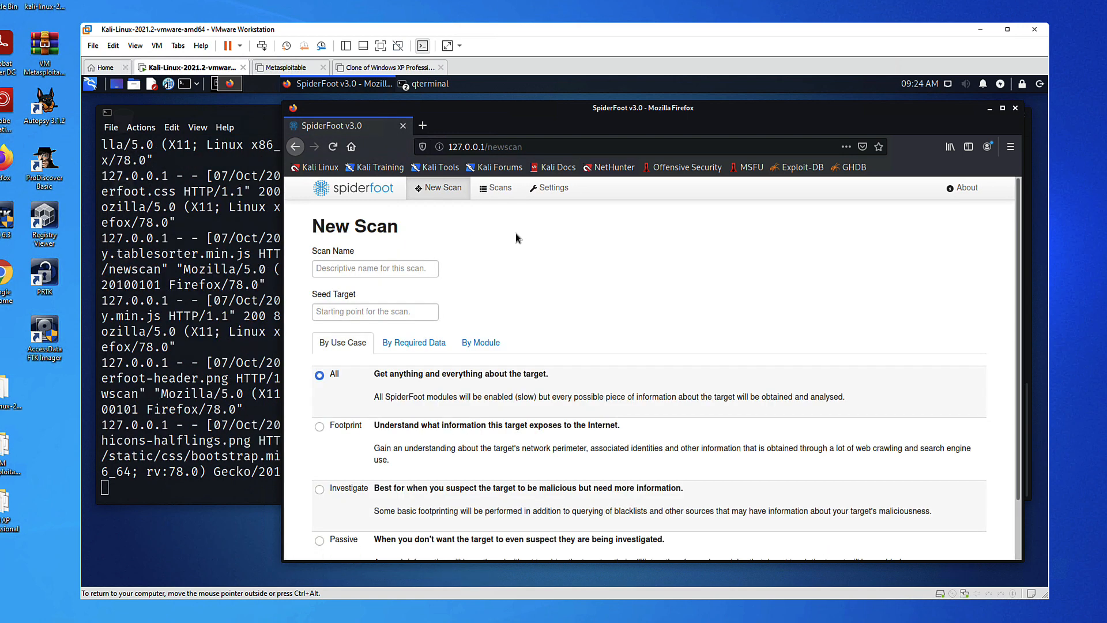
{"action": "left_click", "coordinate": [540, 146]}
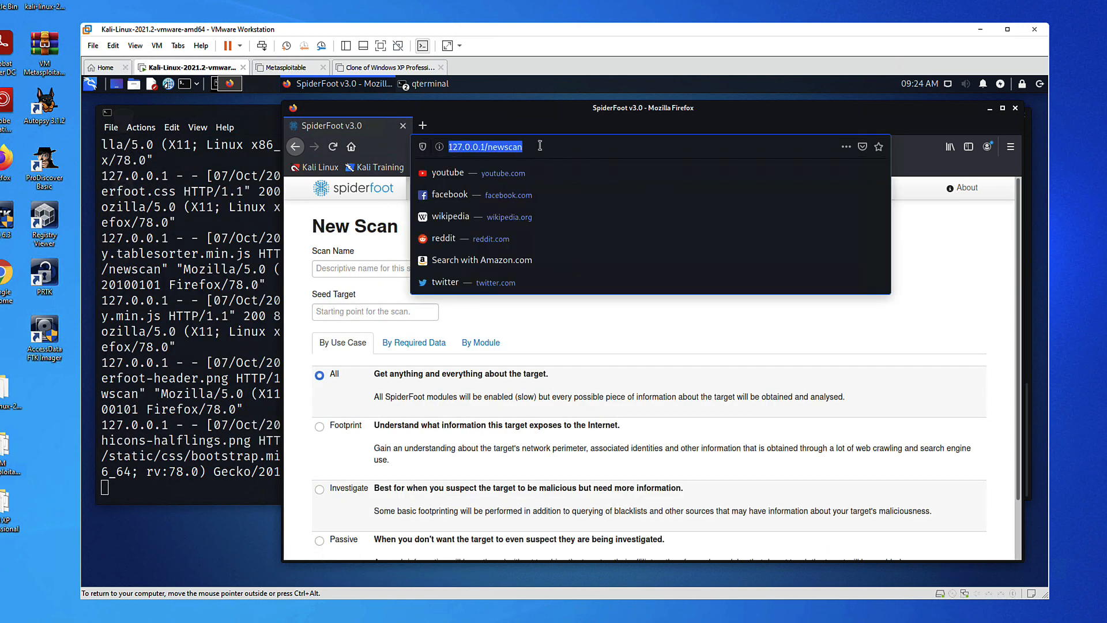
{"action": "left_click_drag", "start_coordinate": [540, 146], "coordinate": [485, 147]}
{"action": "type", "text": ":"}
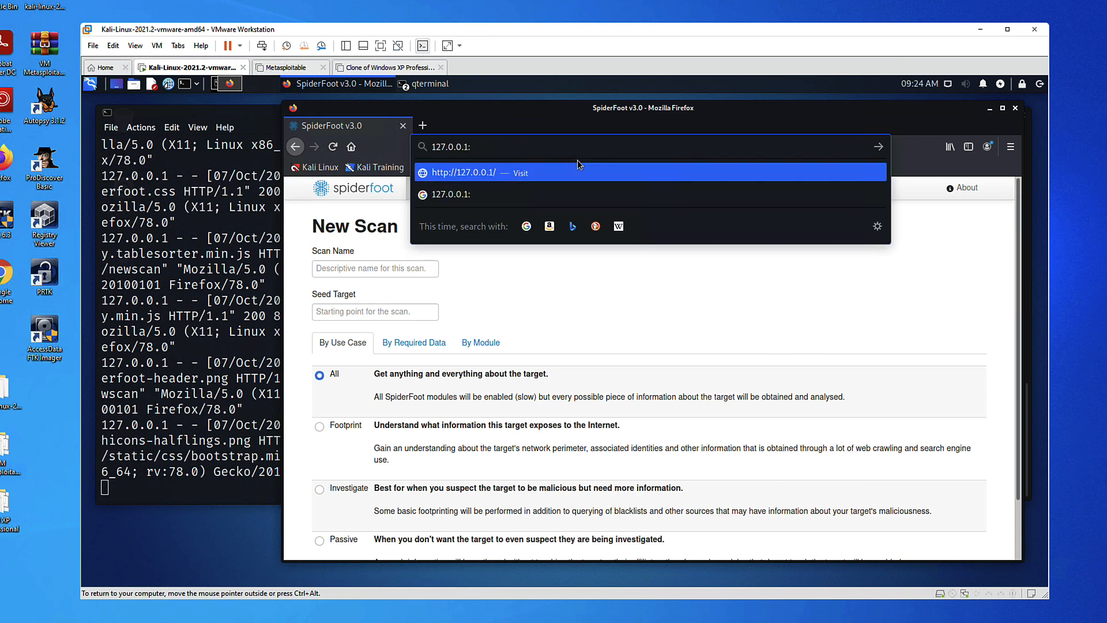
{"action": "type", "text": "5001"}
{"action": "key", "text": "BackSpace"}
{"action": "key", "text": "BackSpace"}
{"action": "key", "text": "BackSpace"}
{"action": "key", "text": "BackSpace"}
{"action": "key", "text": "BackSpace"}
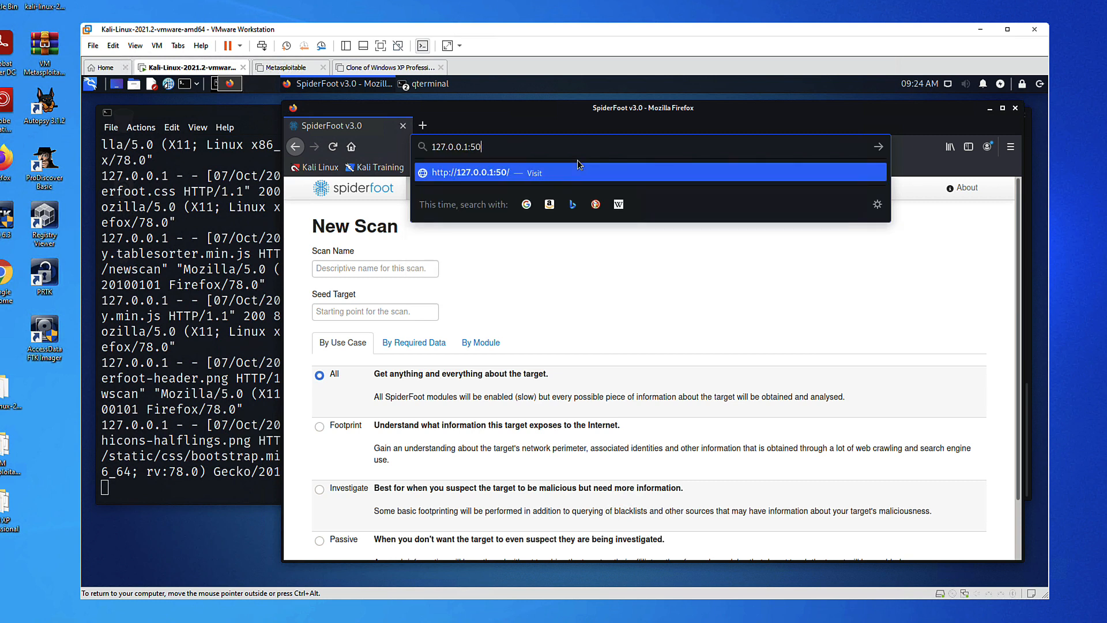
{"action": "key", "text": "Return"}
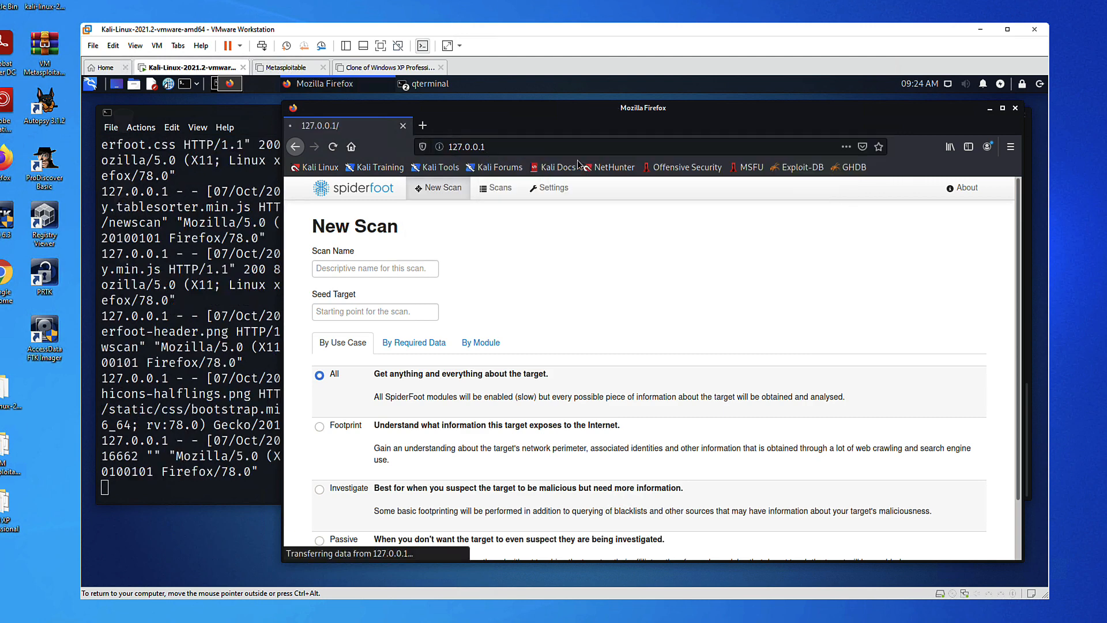
{"action": "left_click", "coordinate": [458, 190]}
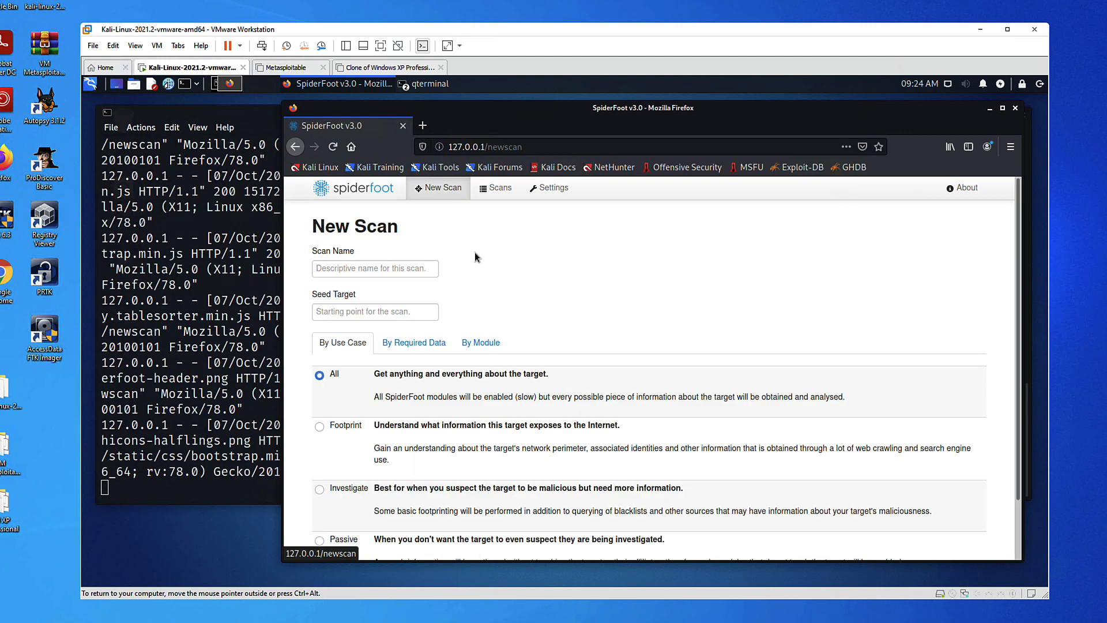
{"action": "scroll", "coordinate": [981, 323], "scroll_direction": "down", "scroll_amount": 2}
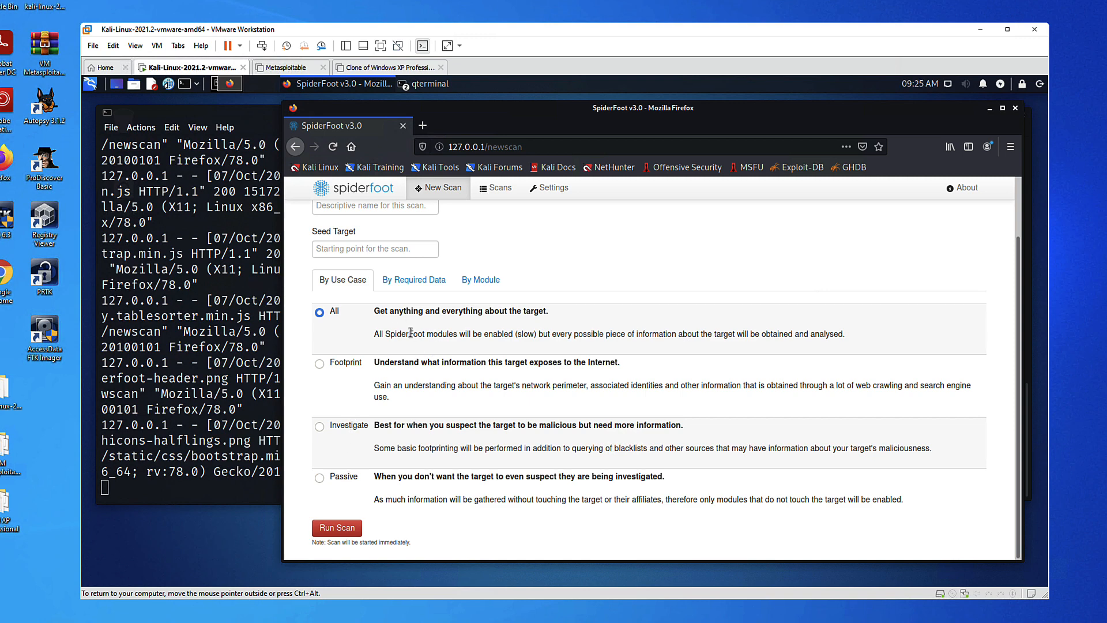
{"action": "left_click", "coordinate": [321, 366]}
{"action": "left_click", "coordinate": [319, 427]}
{"action": "left_click", "coordinate": [319, 478]}
{"action": "left_click", "coordinate": [415, 280]}
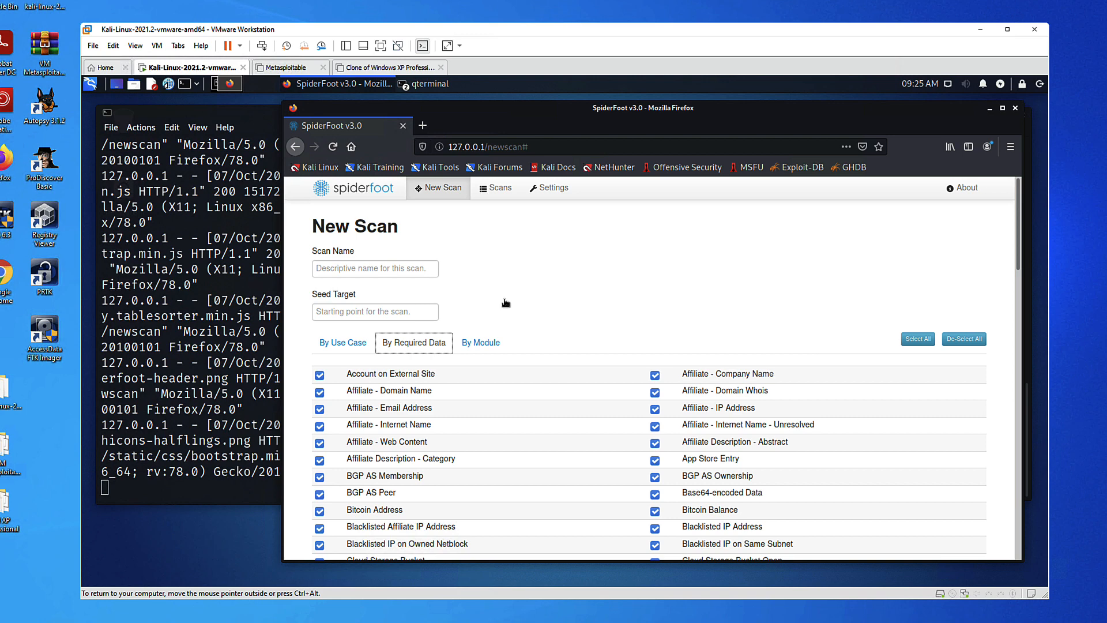
{"action": "left_click", "coordinate": [481, 343]}
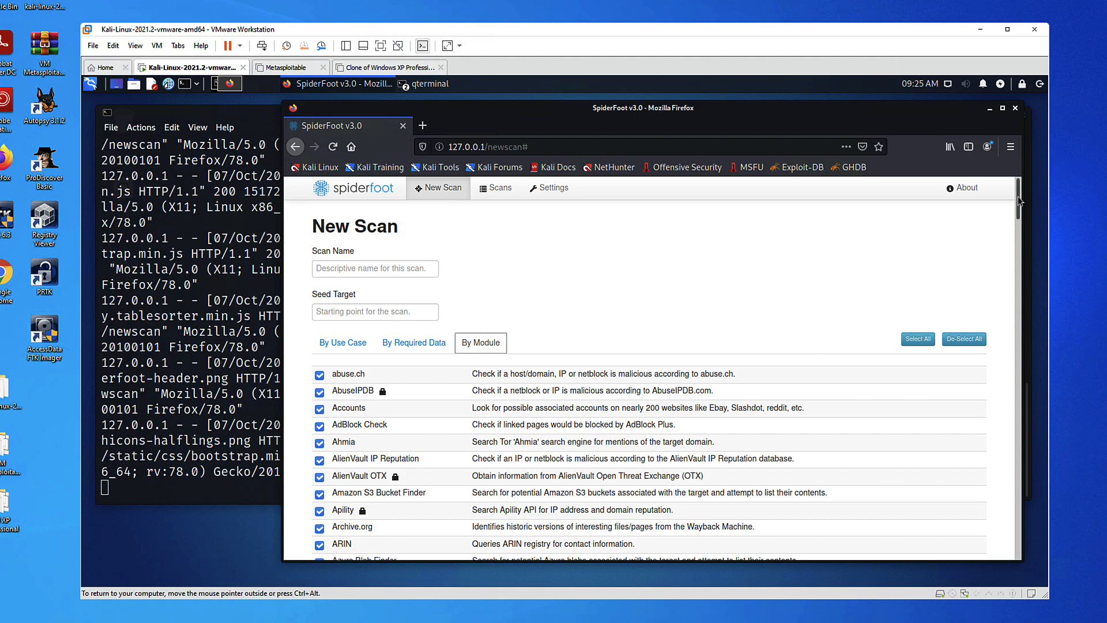
{"action": "scroll", "coordinate": [739, 333], "scroll_direction": "down", "scroll_amount": 3}
{"action": "mouse_move", "coordinate": [1018, 216]}
{"action": "left_mouse_down"}
{"action": "mouse_move", "coordinate": [1012, 465]}
{"action": "mouse_move", "coordinate": [1017, 199]}
{"action": "left_mouse_up"}
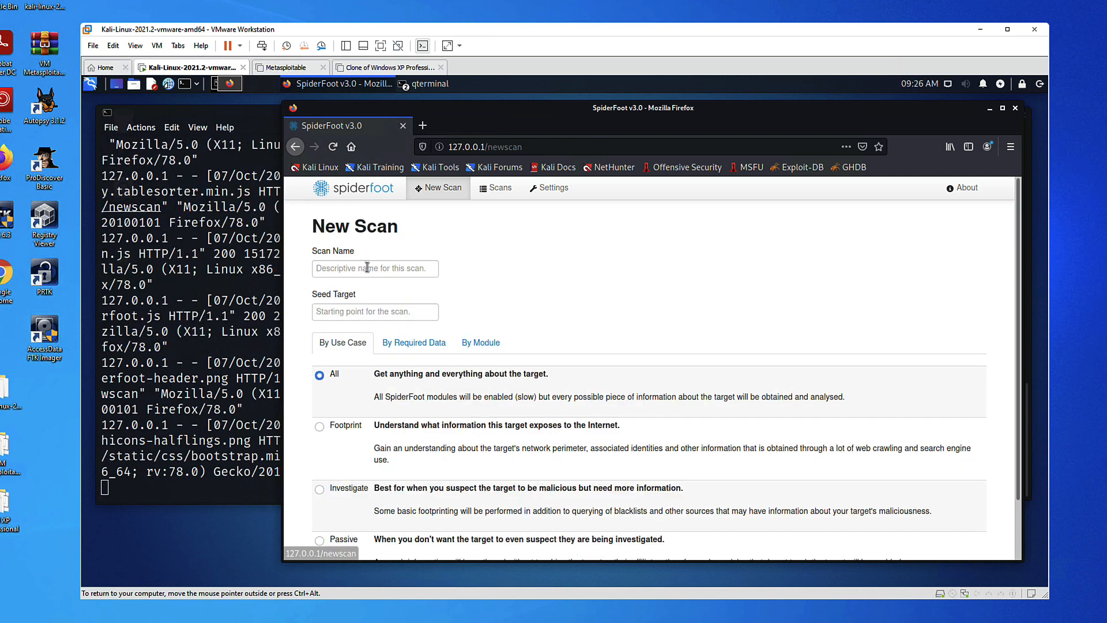
Start a scan named 'Google Footprinting Scan' with seed target google.com
{"action": "left_click", "coordinate": [367, 267]}
{"action": "type", "text": "Google F"}
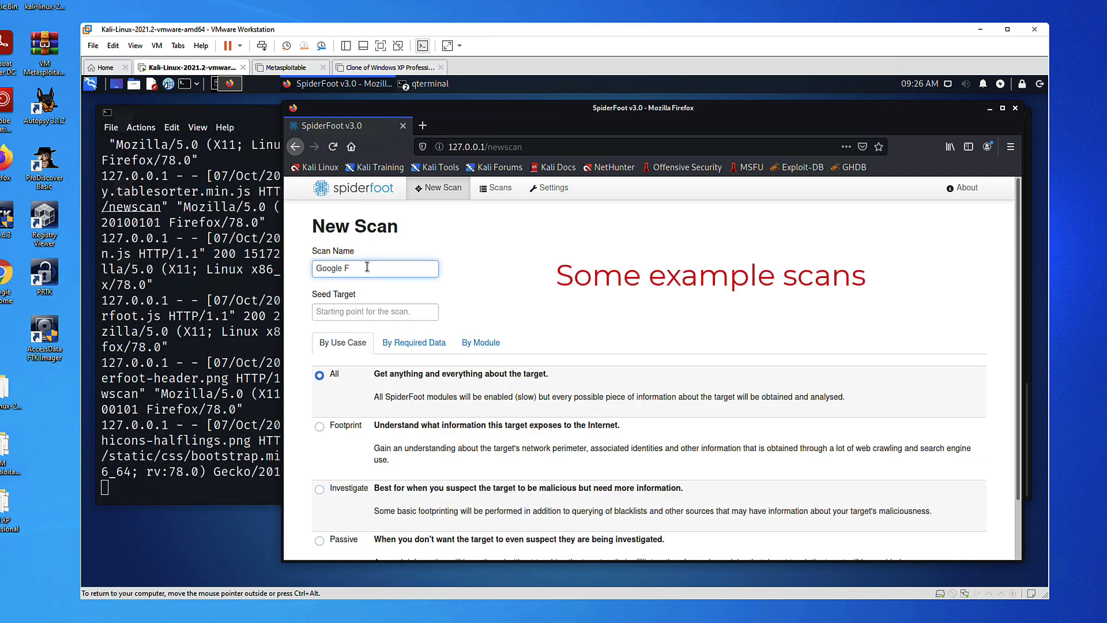
{"action": "type", "text": "ootprinting Scan"}
{"action": "key", "text": "Tab"}
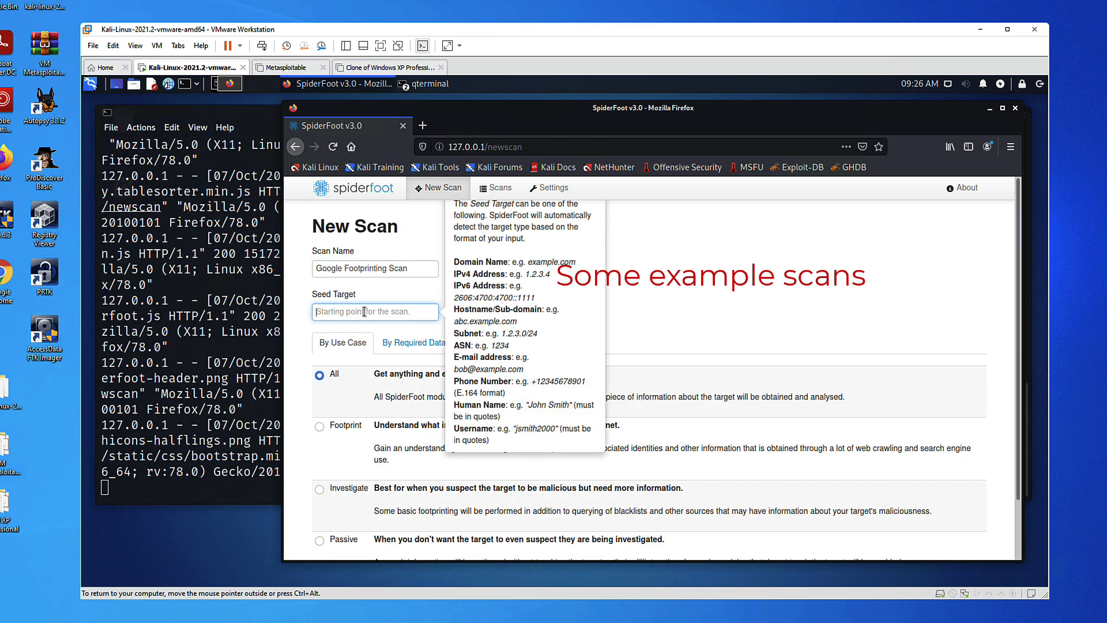
{"action": "type", "text": "google.com"}
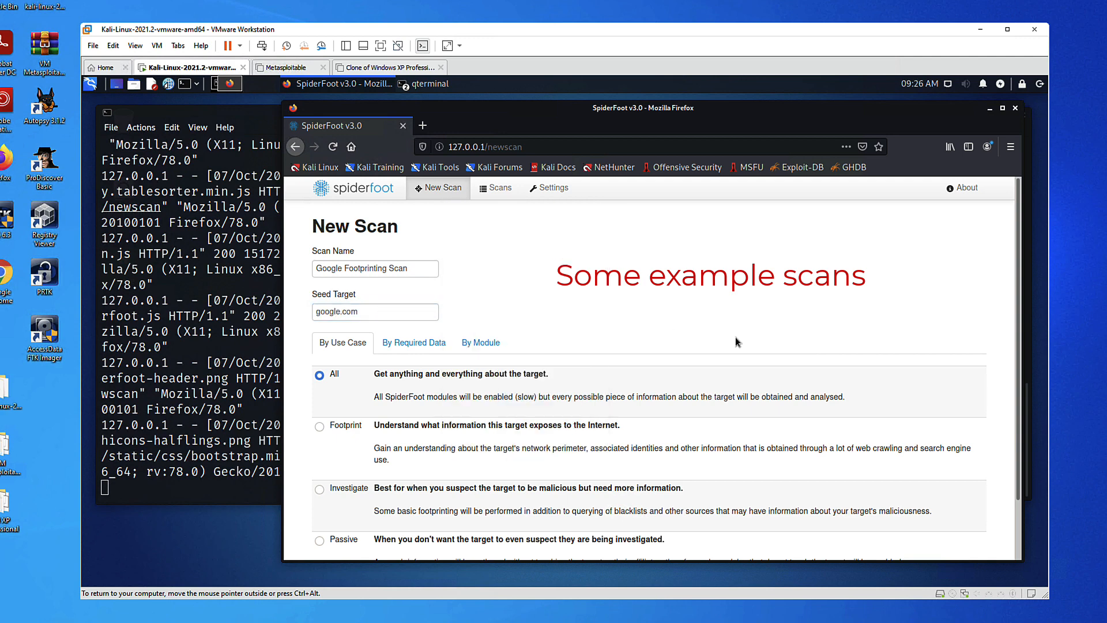
{"action": "scroll", "coordinate": [326, 531], "scroll_direction": "down", "scroll_amount": 2}
{"action": "left_click", "coordinate": [331, 528]}
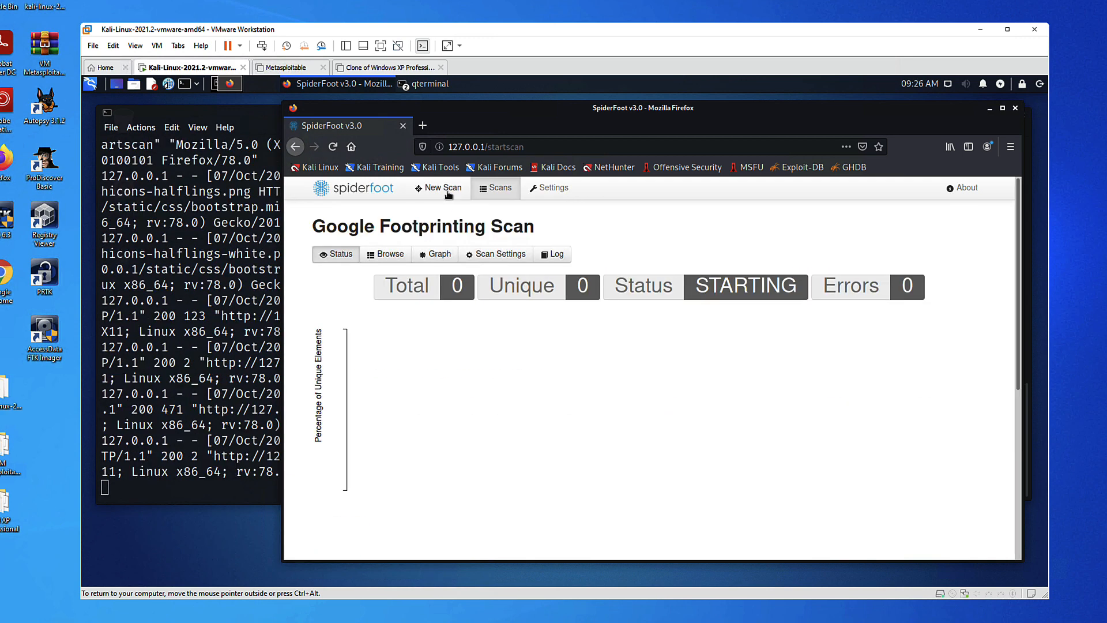
Launch a second scan named 'Phishing Email' on the email address using the Investigate use case
{"action": "left_click", "coordinate": [448, 194]}
{"action": "left_click", "coordinate": [406, 271]}
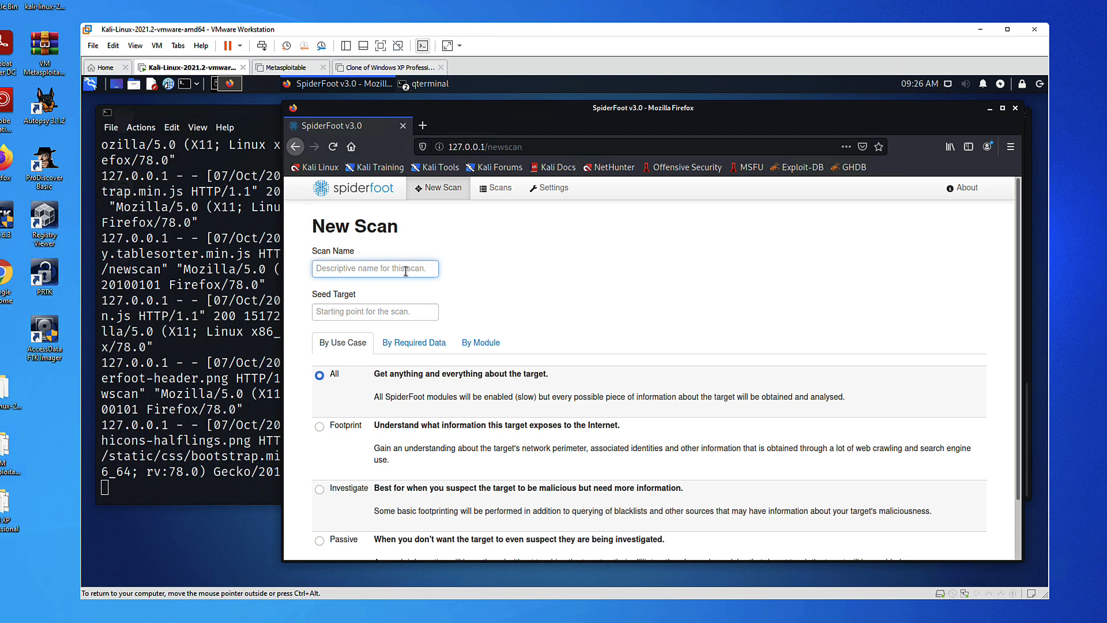
{"action": "type", "text": "Phishing Email Investigation"}
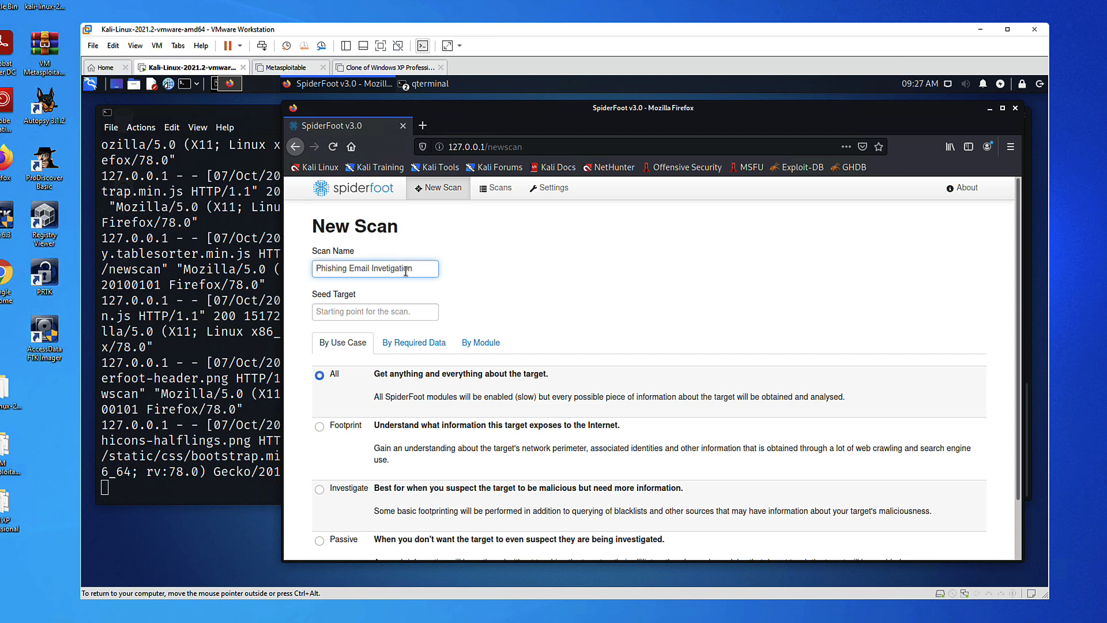
{"action": "left_click", "coordinate": [386, 312]}
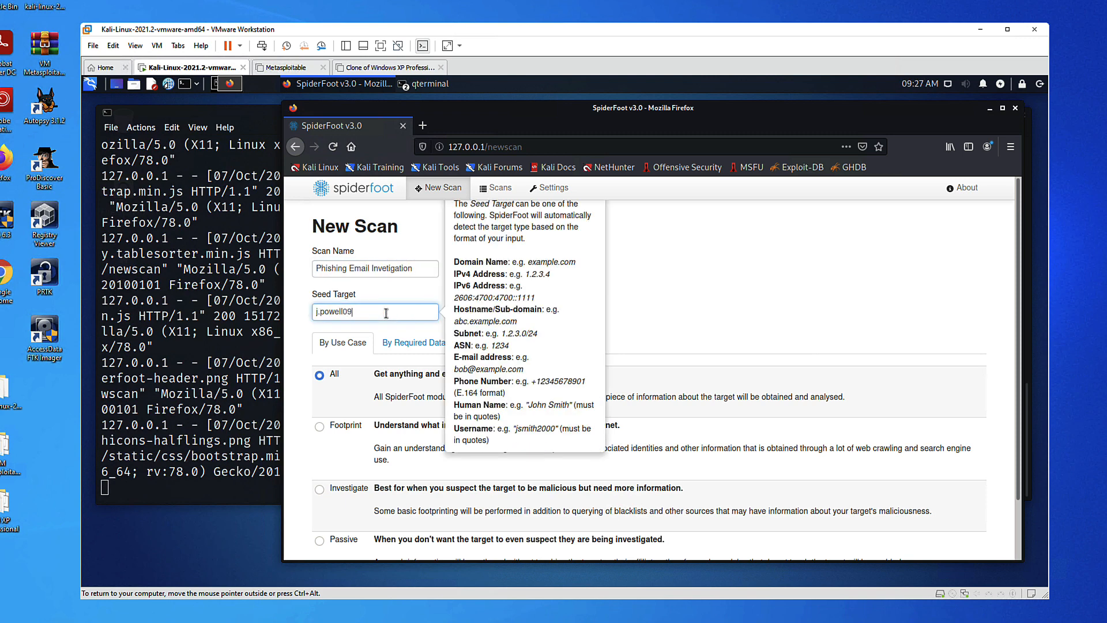
{"action": "left_click", "coordinate": [320, 489]}
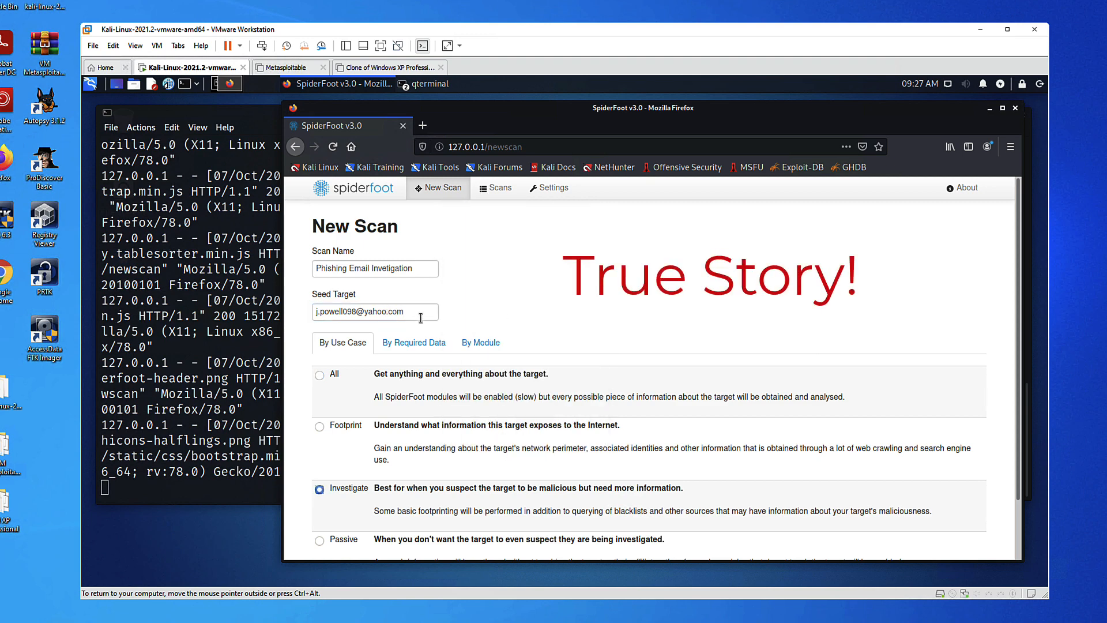
{"action": "scroll", "coordinate": [420, 318], "scroll_direction": "down", "scroll_amount": 5}
{"action": "left_click", "coordinate": [335, 528]}
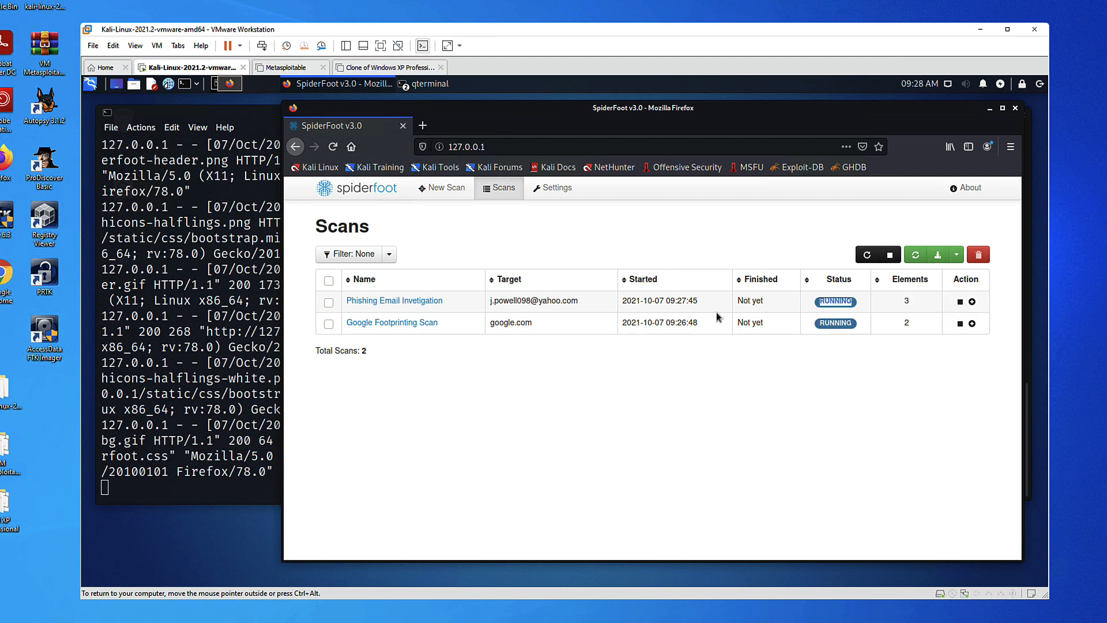
Check the Google Footprinting Scan's status and data types, then return to the scan list
{"action": "left_click", "coordinate": [392, 323]}
{"action": "left_click", "coordinate": [389, 254]}
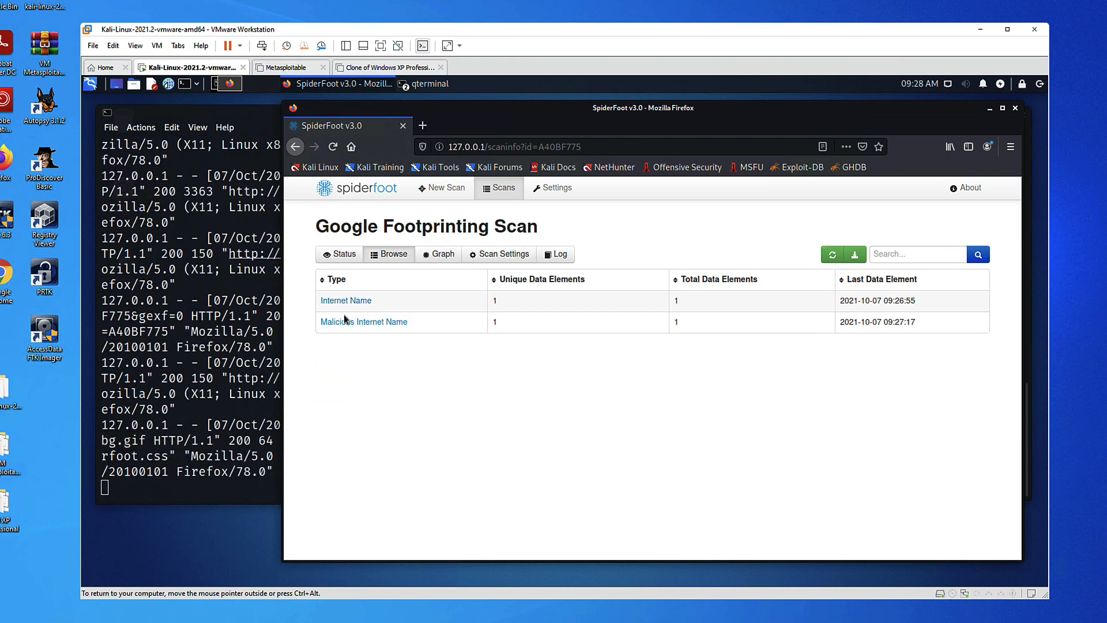
{"action": "left_click", "coordinate": [499, 187]}
Review the phishing scan's Raw Data from RIRs/APIs, noting reputation none and suspicious True
{"action": "left_click", "coordinate": [377, 301]}
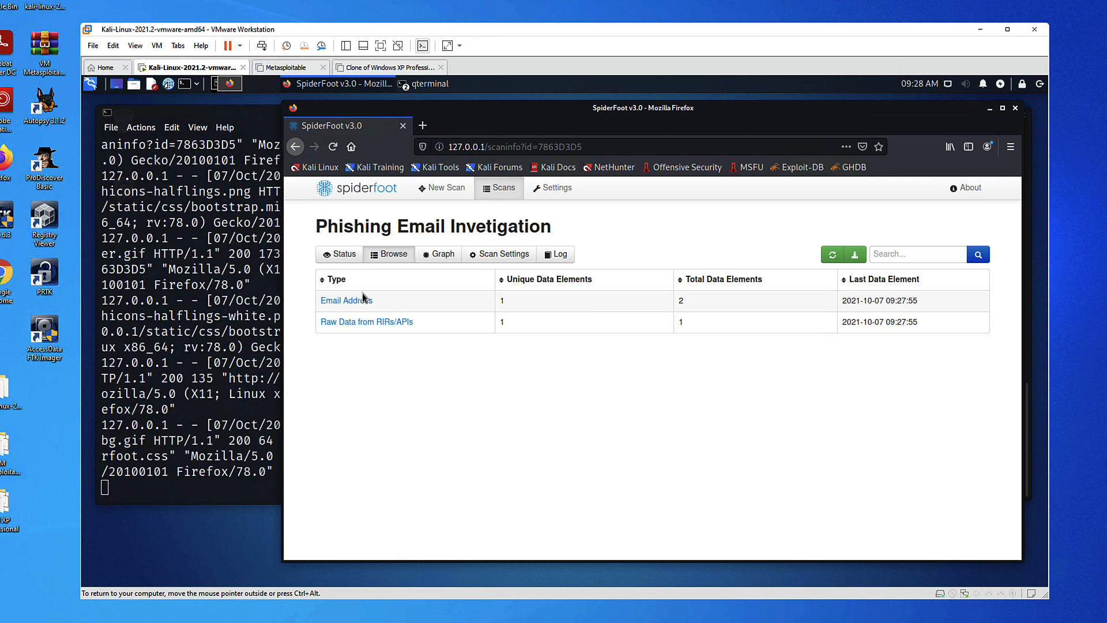
{"action": "left_click", "coordinate": [363, 321]}
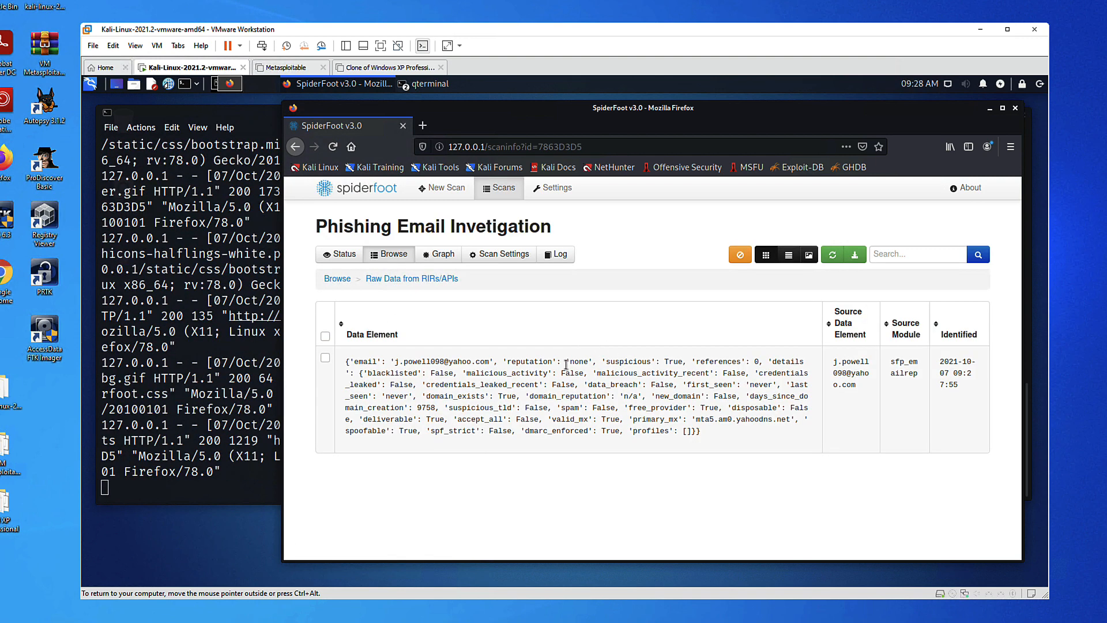
{"action": "left_click_drag", "start_coordinate": [448, 362], "coordinate": [700, 432]}
{"action": "left_click", "coordinate": [545, 363]}
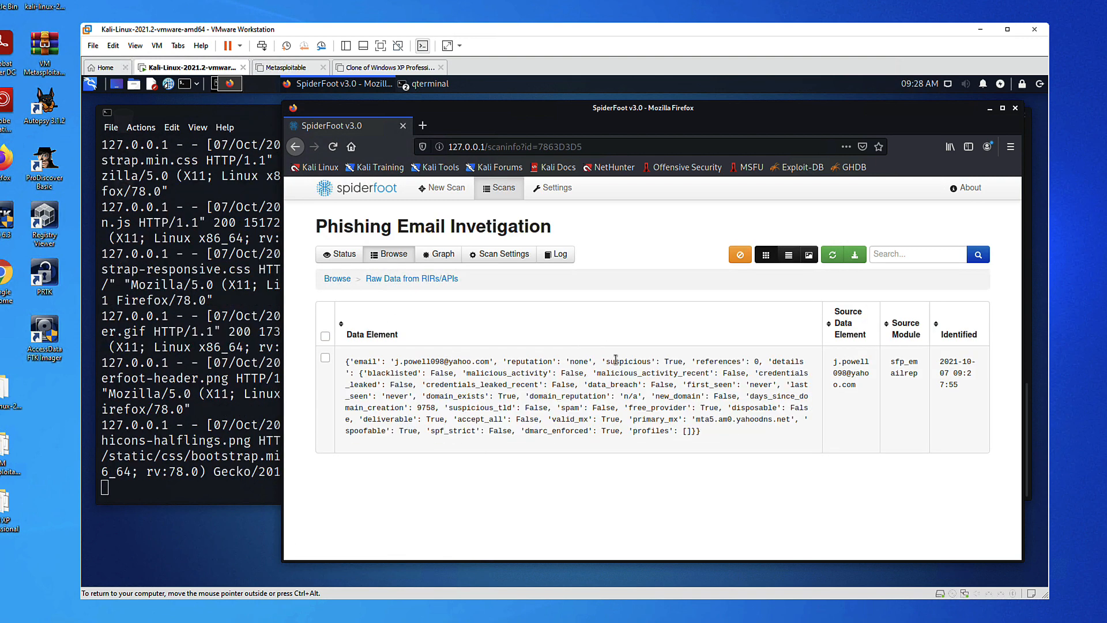
{"action": "double_click", "coordinate": [579, 362]}
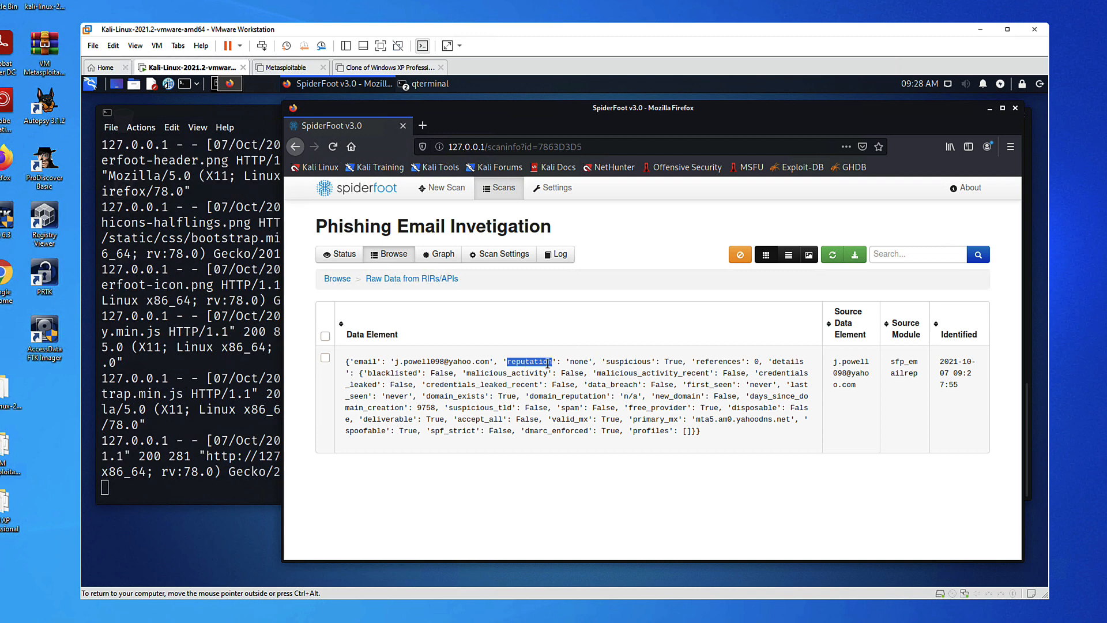
{"action": "double_click", "coordinate": [629, 364]}
{"action": "double_click", "coordinate": [673, 362]}
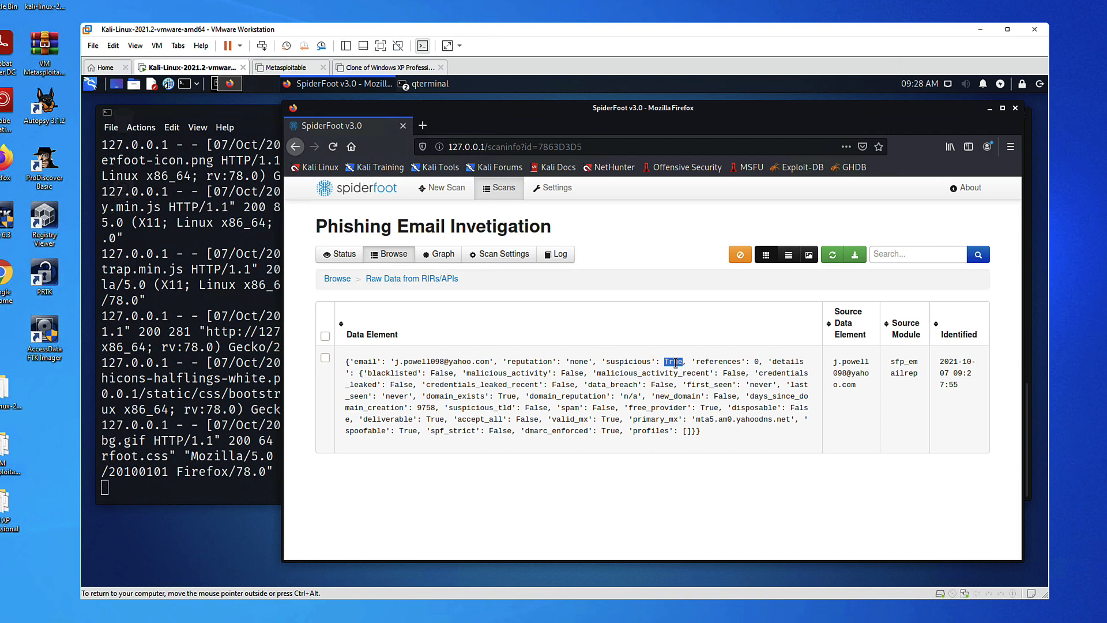
{"action": "double_click", "coordinate": [634, 362]}
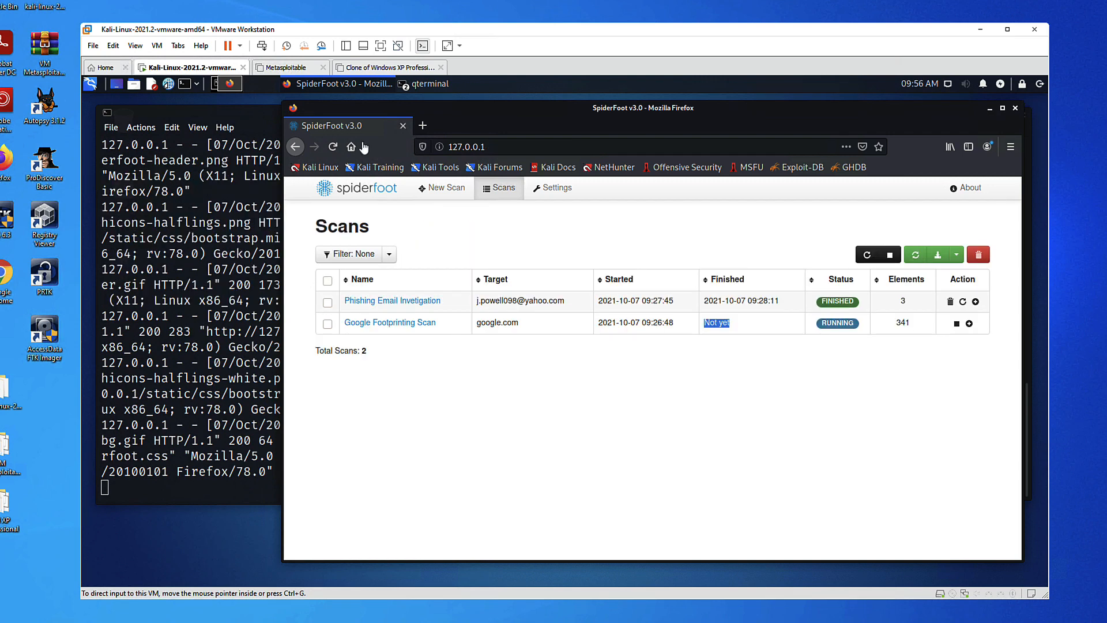
Note the Google scan's 341 elements and browse its collected data types
{"action": "left_click_drag", "start_coordinate": [912, 323], "coordinate": [864, 328]}
{"action": "left_click", "coordinate": [414, 323]}
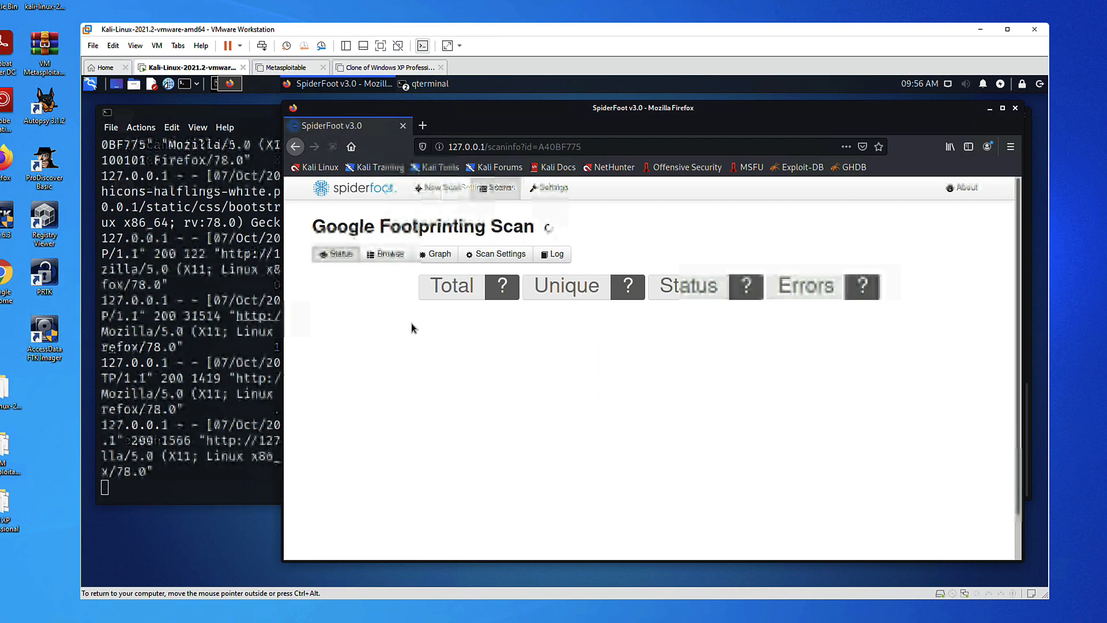
{"action": "scroll", "coordinate": [438, 427], "scroll_direction": "down", "scroll_amount": 10}
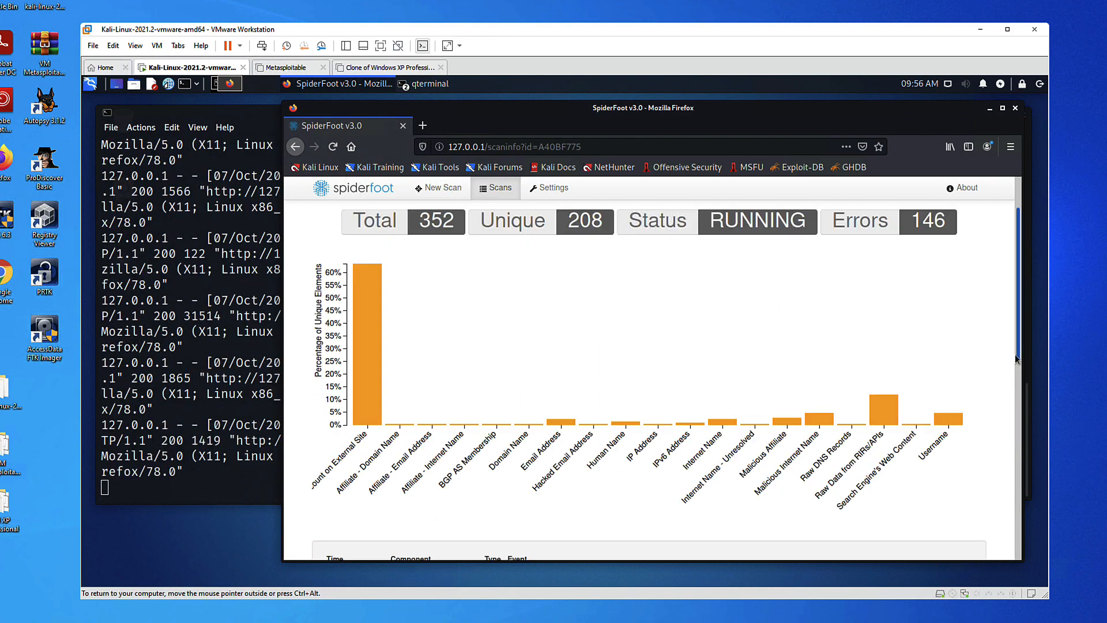
{"action": "scroll", "coordinate": [438, 427], "scroll_direction": "up", "scroll_amount": 10}
{"action": "left_click", "coordinate": [390, 255]}
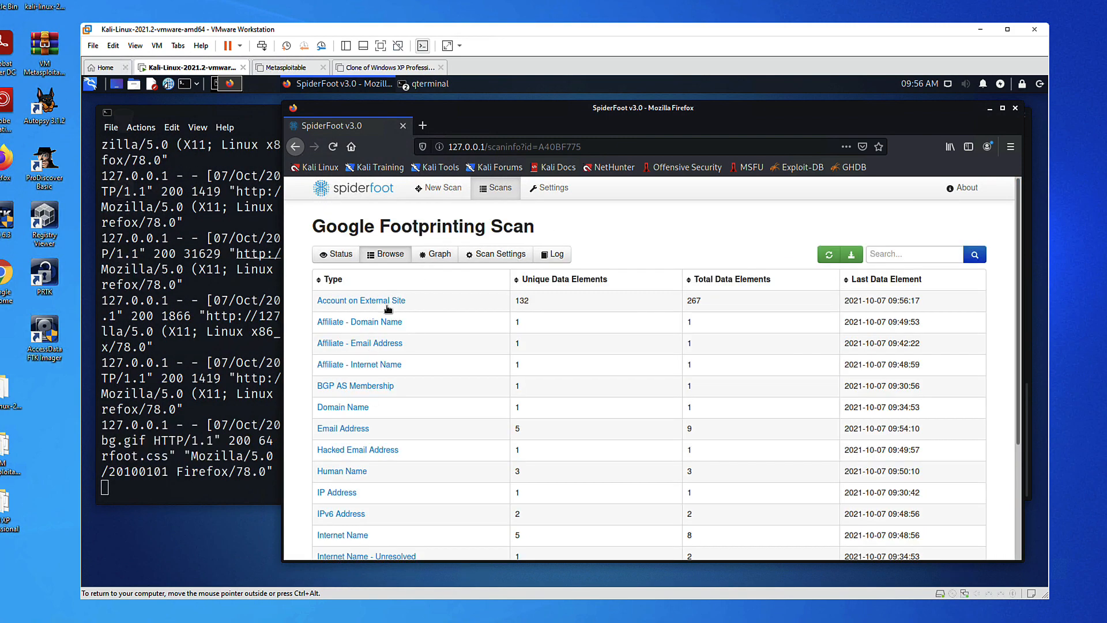
View the Google scan as a graph, toggle the force layout, and cancel the PNG export
{"action": "left_click", "coordinate": [437, 254]}
{"action": "scroll", "coordinate": [738, 353], "scroll_direction": "down", "scroll_amount": 3}
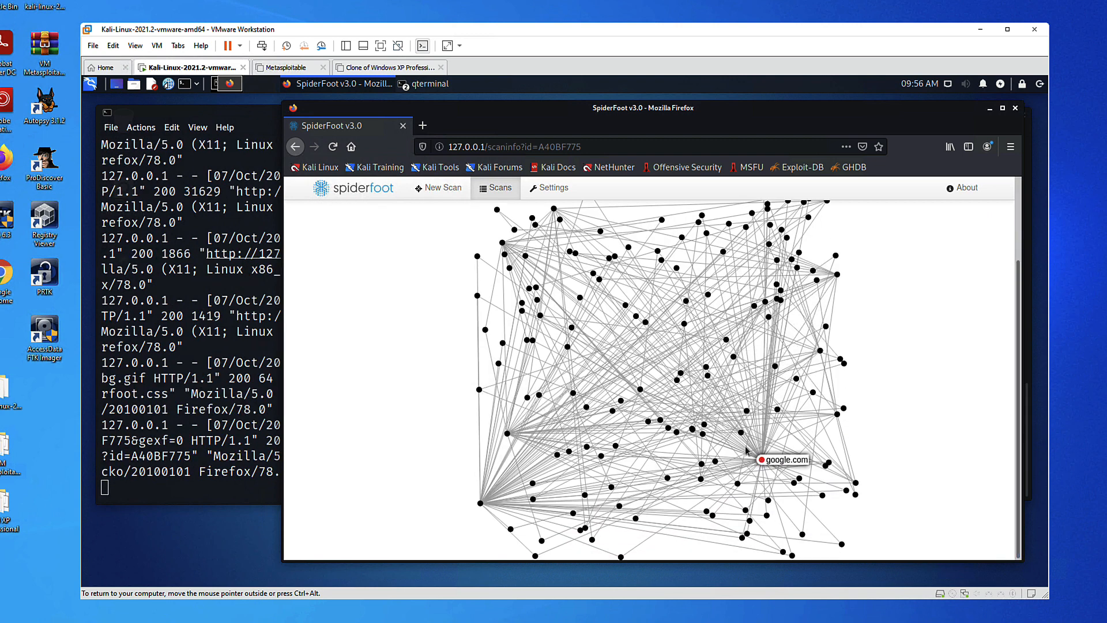
{"action": "scroll", "coordinate": [767, 461], "scroll_direction": "up", "scroll_amount": 3}
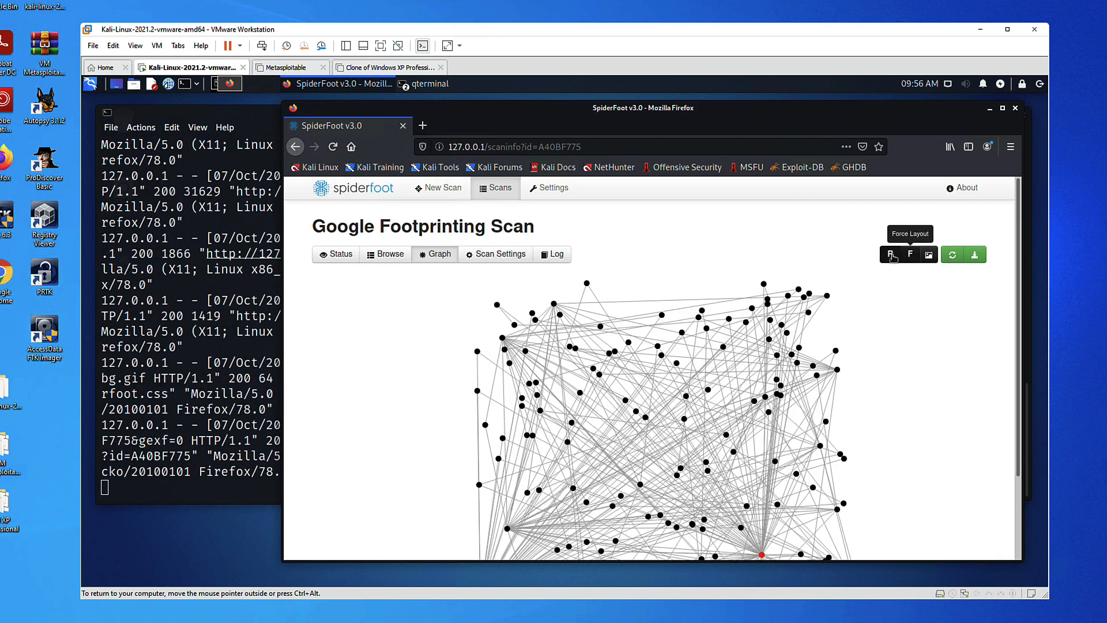
{"action": "left_click", "coordinate": [910, 255]}
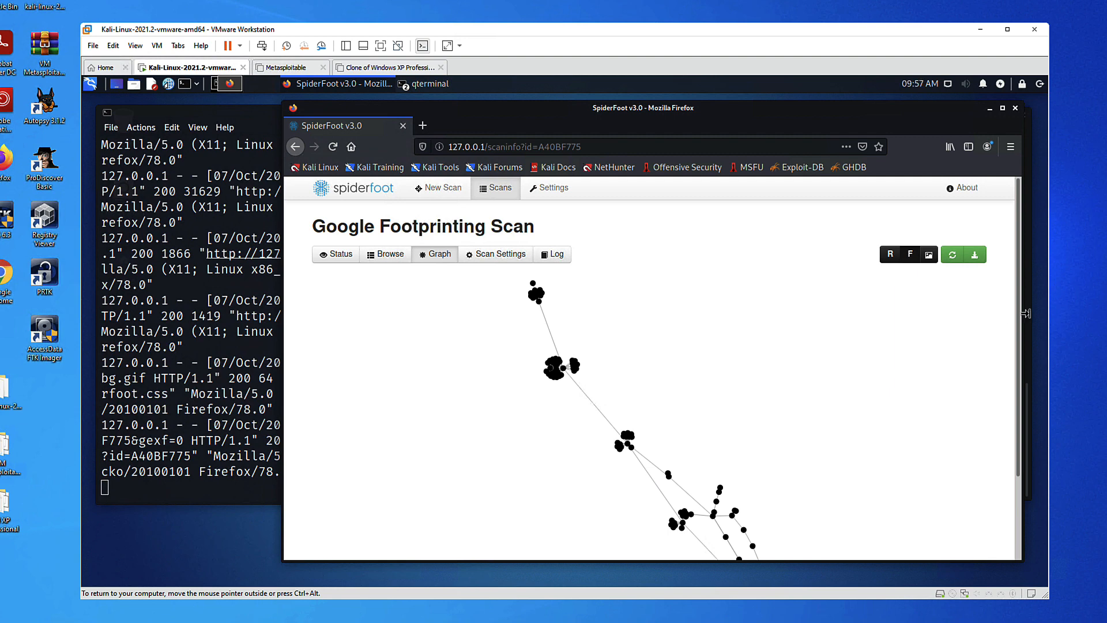
{"action": "left_click", "coordinate": [890, 254]}
{"action": "left_click", "coordinate": [928, 254]}
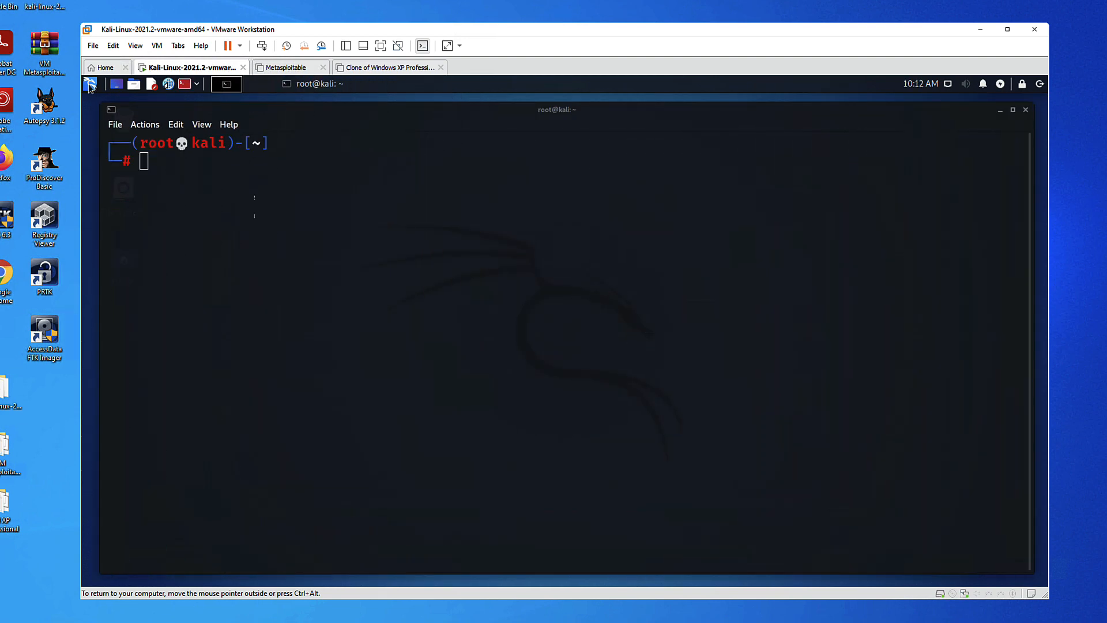
{"action": "left_click", "coordinate": [90, 84]}
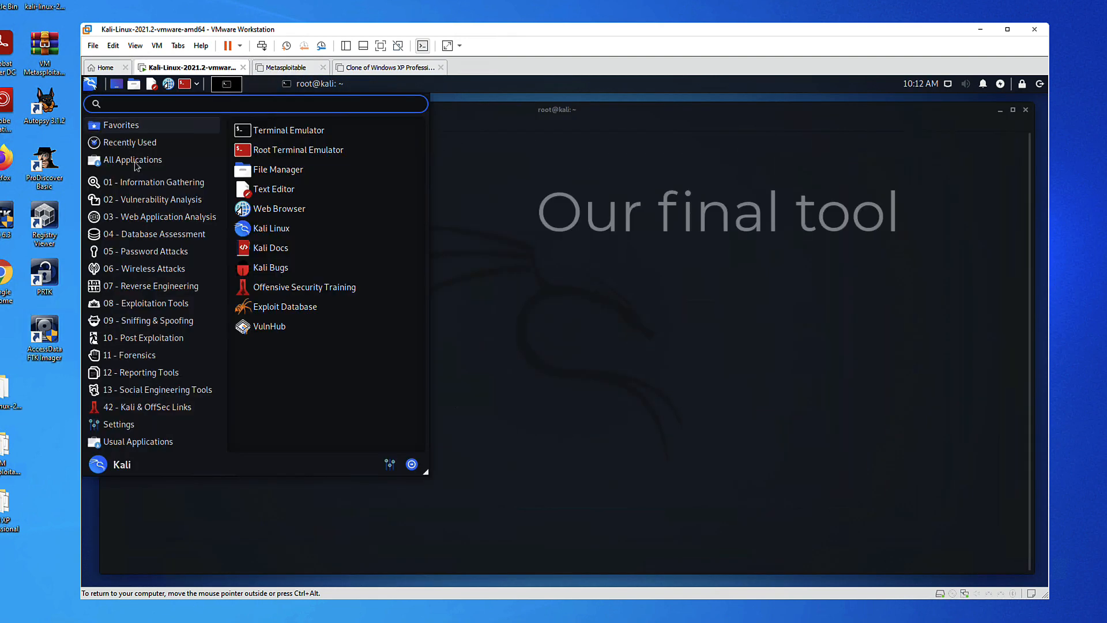
Launch theHarvester from Applications > OSINT Analysis, then close its help window
{"action": "mouse_move", "coordinate": [176, 182]}
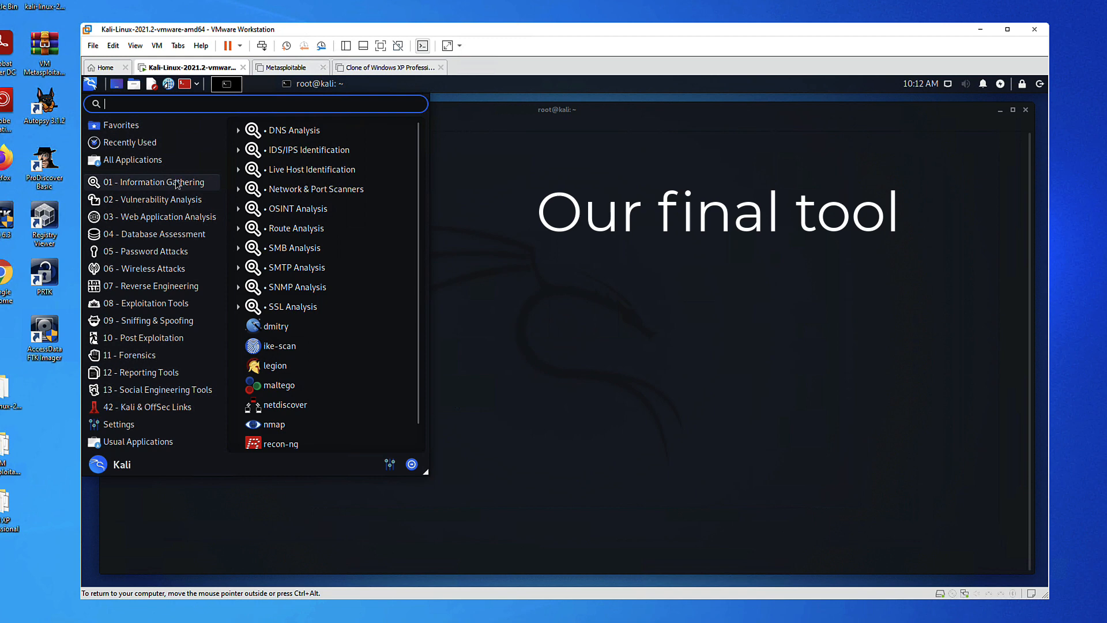
{"action": "left_click", "coordinate": [298, 208]}
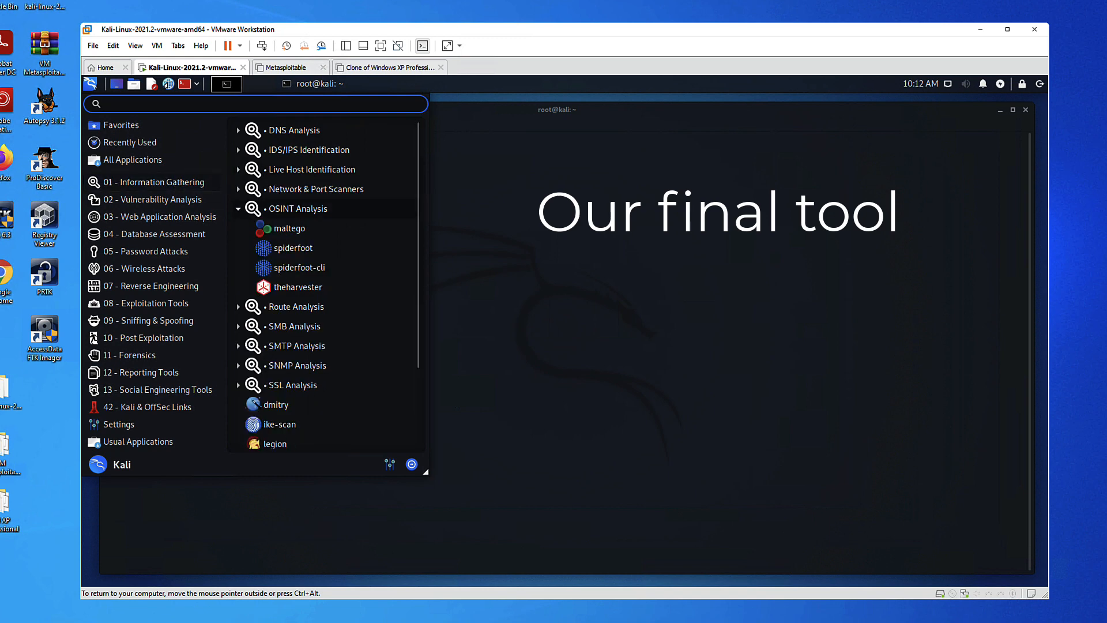
{"action": "left_click", "coordinate": [286, 286]}
{"action": "left_click_drag", "start_coordinate": [844, 271], "coordinate": [843, 175]}
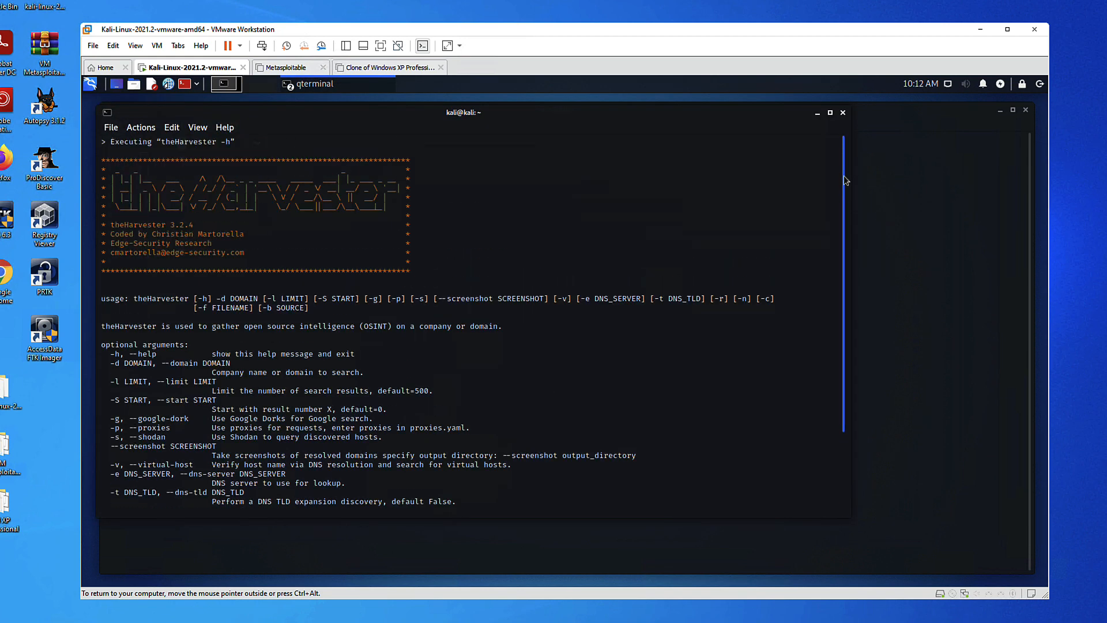
{"action": "left_click_drag", "start_coordinate": [160, 142], "coordinate": [233, 143]}
{"action": "left_click", "coordinate": [843, 113]}
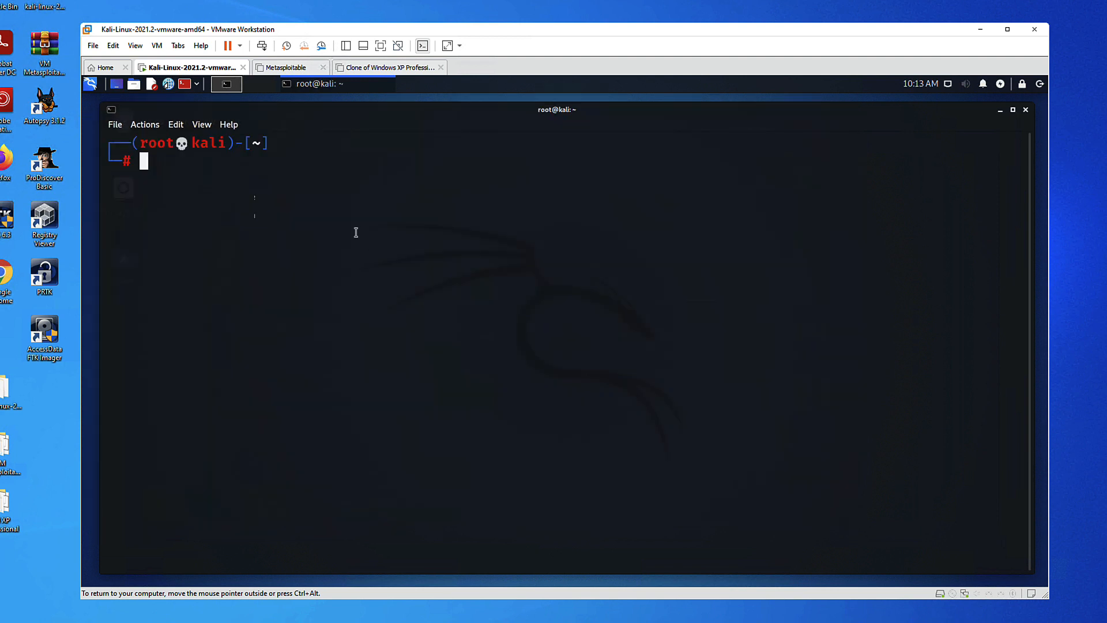
Run man theHarvester and theharvester -h, noting the deprecation message naming theHarvester
{"action": "type", "text": "man theHarve"}
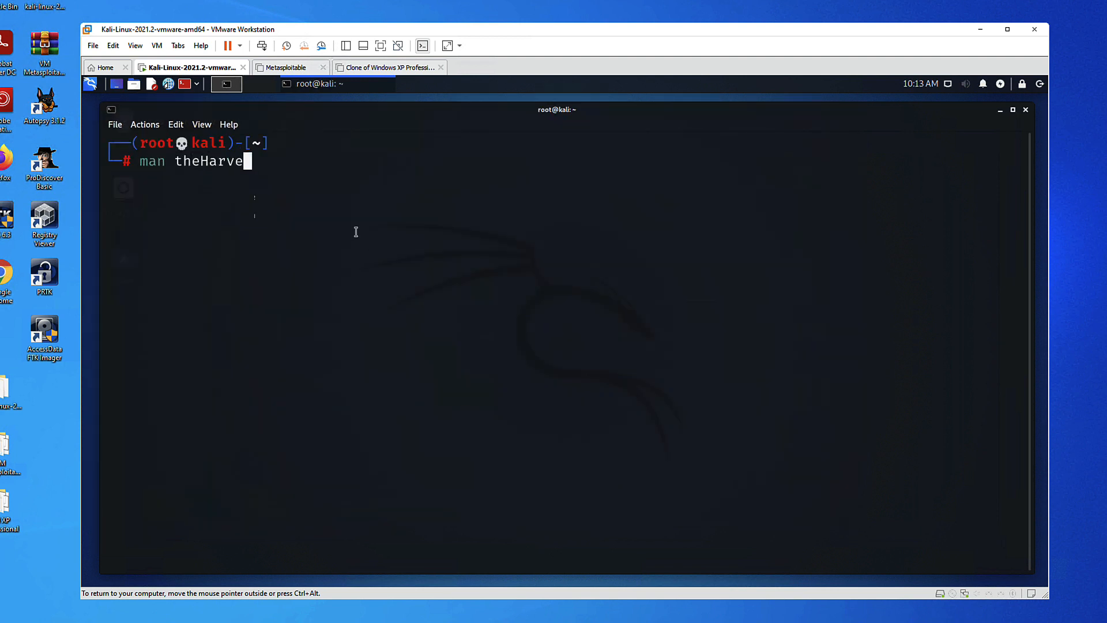
{"action": "type", "text": "ster"}
{"action": "key", "text": "Return"}
{"action": "type", "text": "theharv"}
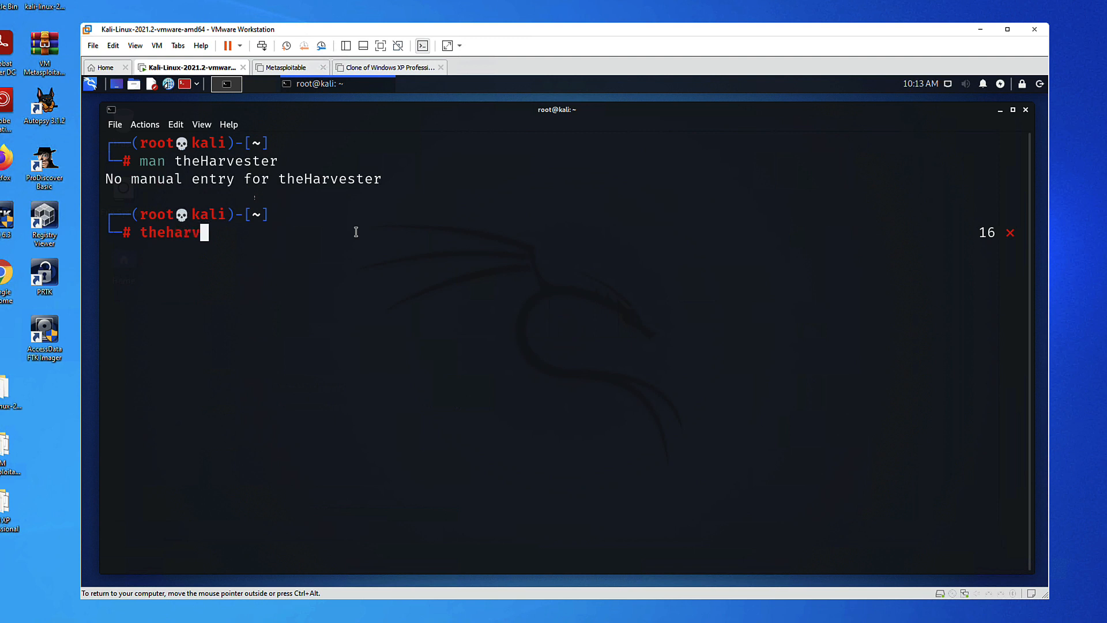
{"action": "type", "text": "ester -h"}
{"action": "key", "text": "Return"}
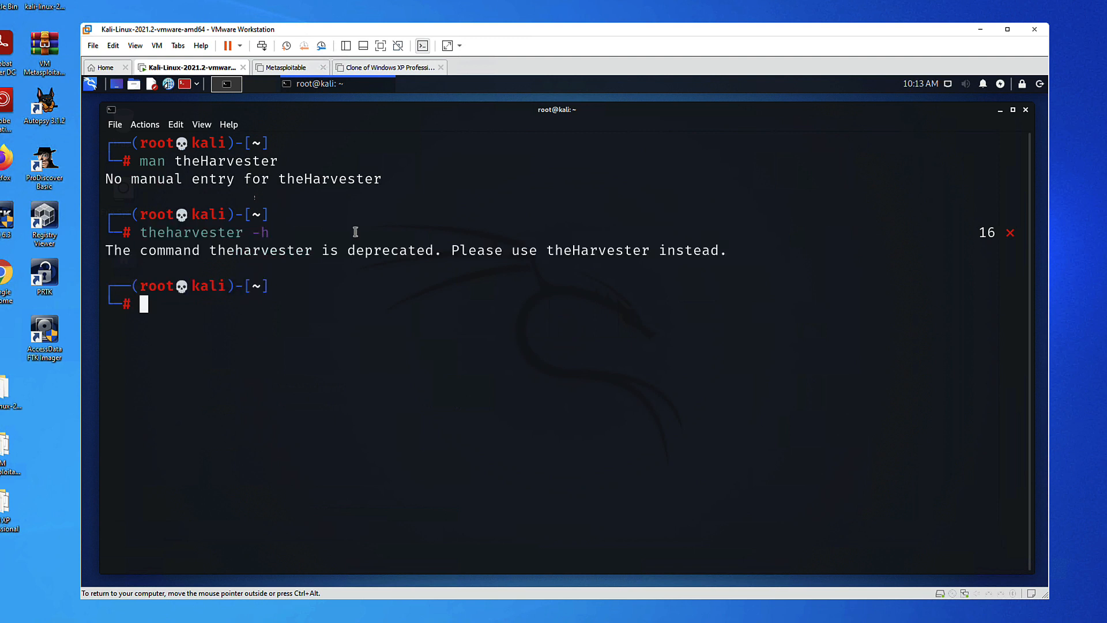
{"action": "left_click_drag", "start_coordinate": [346, 251], "coordinate": [641, 254]}
{"action": "double_click", "coordinate": [609, 254]}
{"action": "left_click", "coordinate": [197, 303]}
Run theHarvester -h and highlight the -d company or domain description
{"action": "type", "text": "theHarvester -h"}
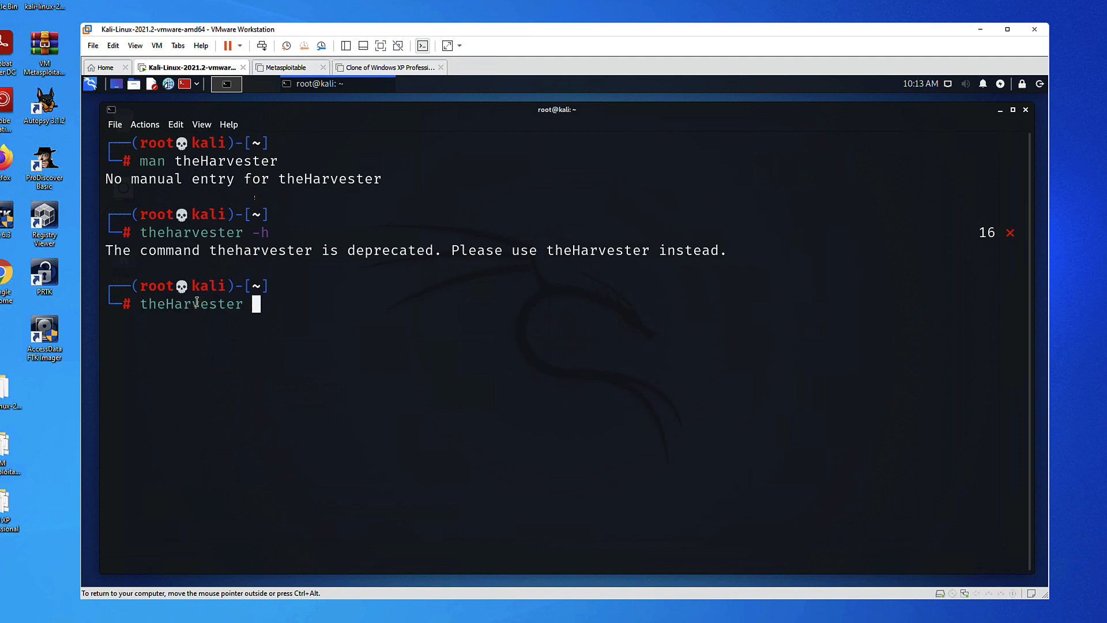
{"action": "key", "text": "Return"}
{"action": "left_click_drag", "start_coordinate": [1026, 470], "coordinate": [1025, 301]}
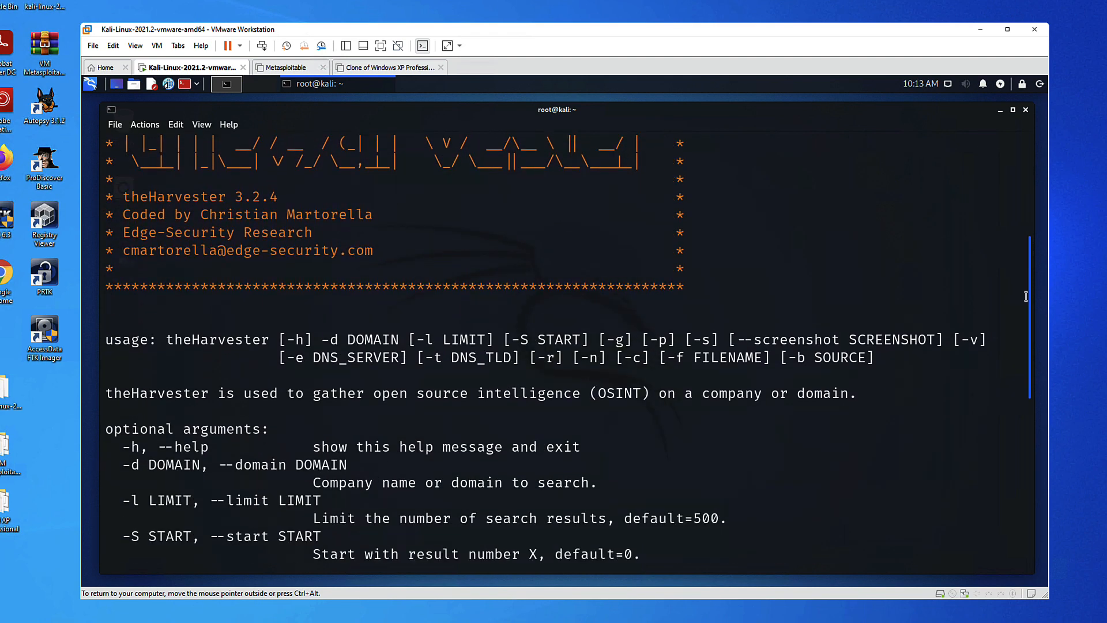
{"action": "left_click_drag", "start_coordinate": [105, 393], "coordinate": [867, 398]}
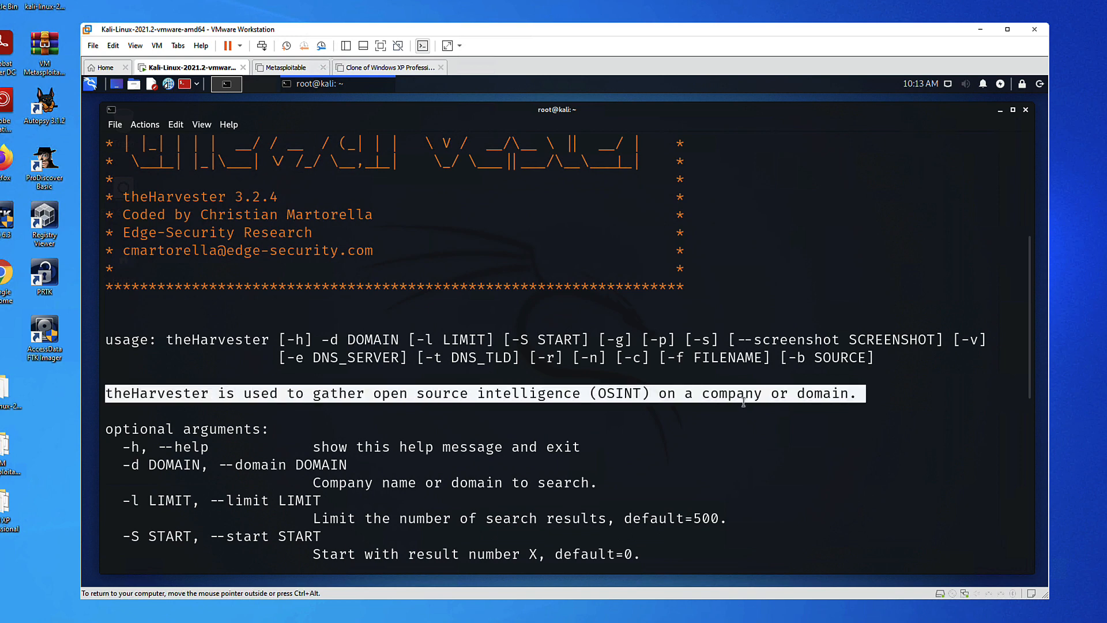
{"action": "left_click_drag", "start_coordinate": [703, 395], "coordinate": [850, 398]}
Review the -g google-dork option and -b sources duckduckgo, bing, linkedin and google
{"action": "scroll", "coordinate": [323, 251], "scroll_direction": "down", "scroll_amount": 4}
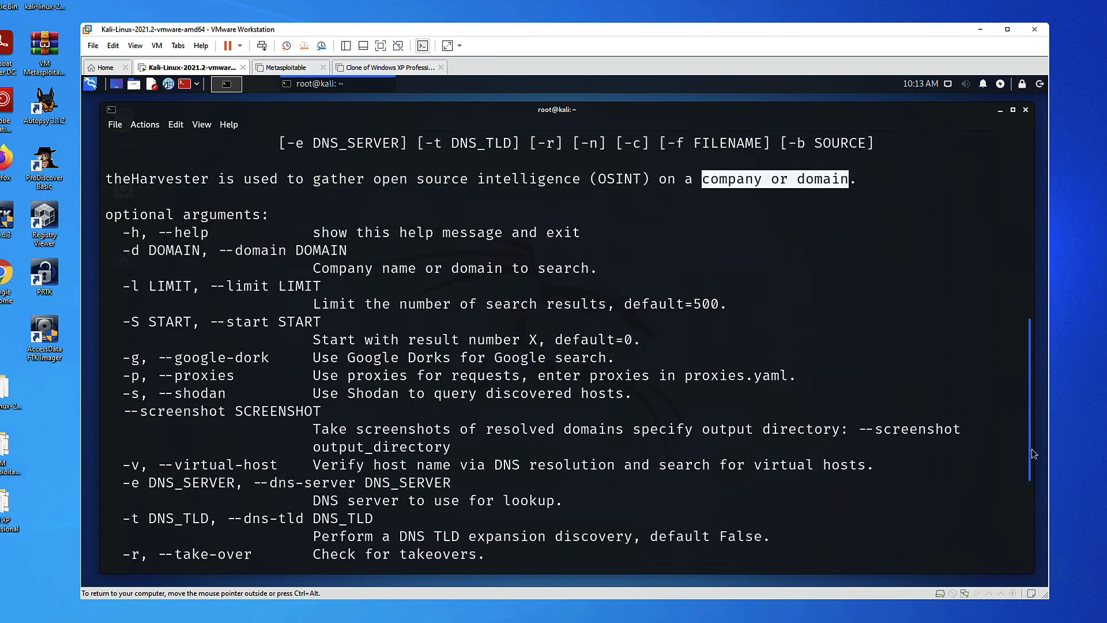
{"action": "left_click_drag", "start_coordinate": [123, 232], "coordinate": [615, 248]}
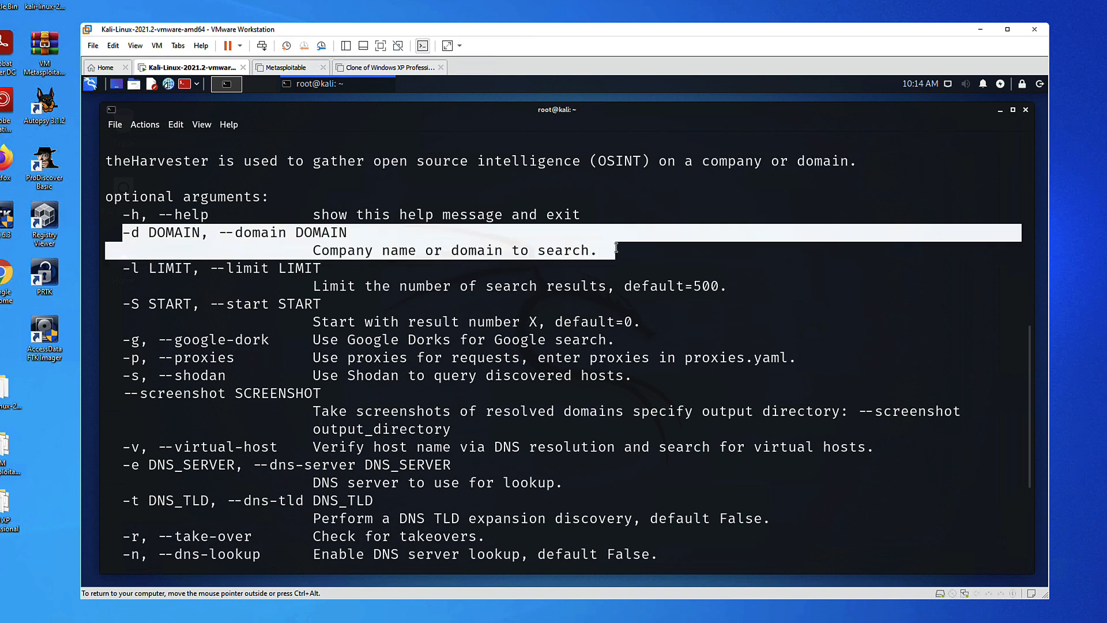
{"action": "left_click_drag", "start_coordinate": [123, 339], "coordinate": [634, 334]}
{"action": "scroll", "coordinate": [438, 432], "scroll_direction": "down", "scroll_amount": 4}
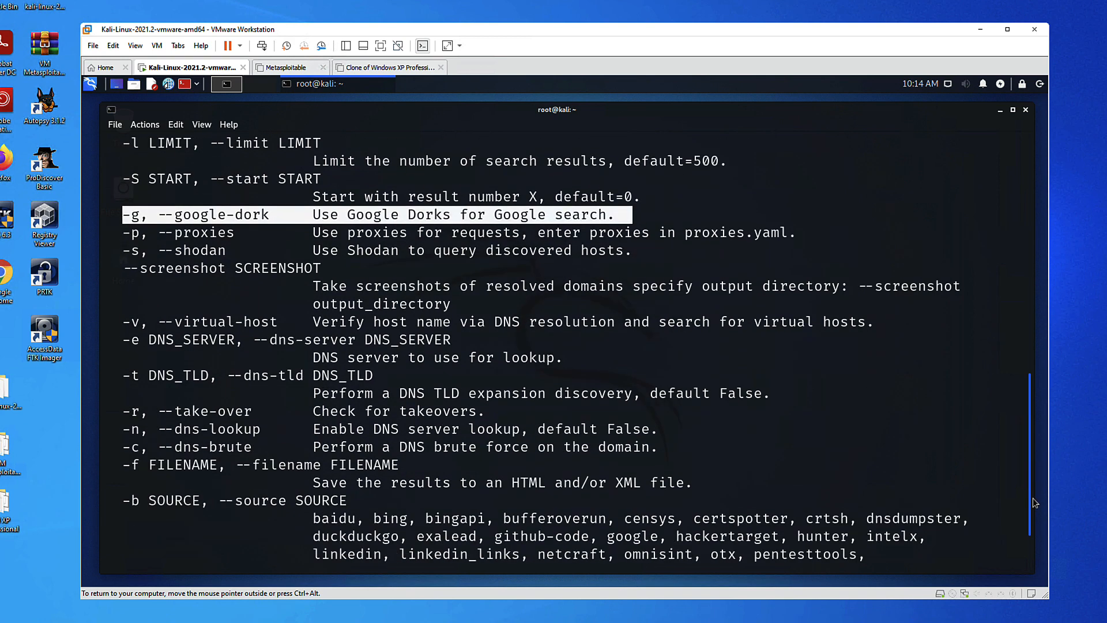
{"action": "left_click_drag", "start_coordinate": [122, 447], "coordinate": [935, 538]}
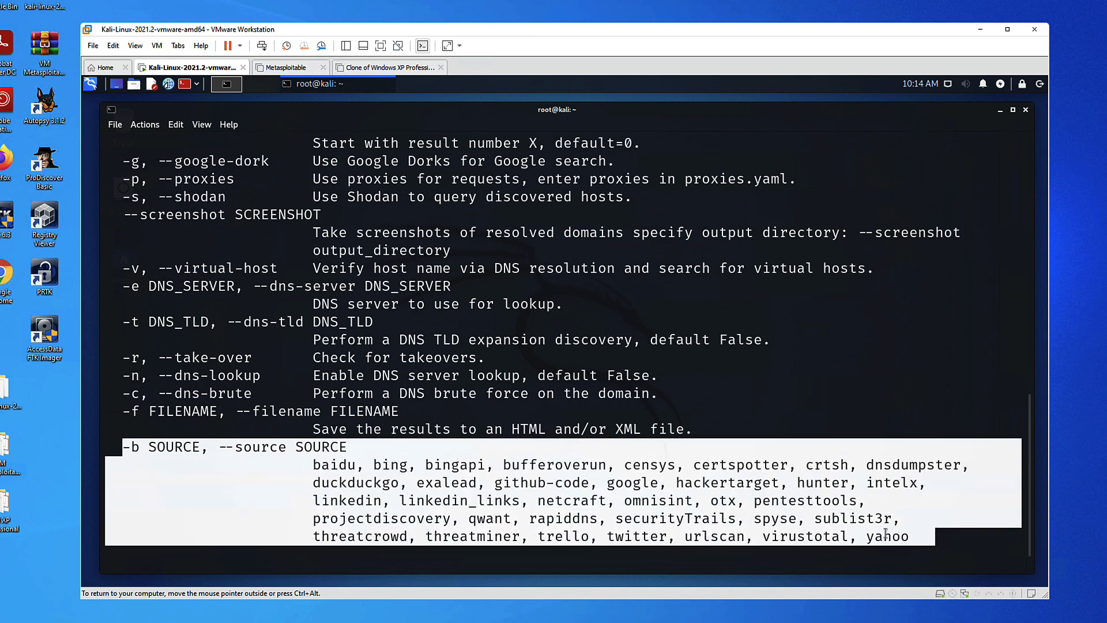
{"action": "double_click", "coordinate": [356, 482]}
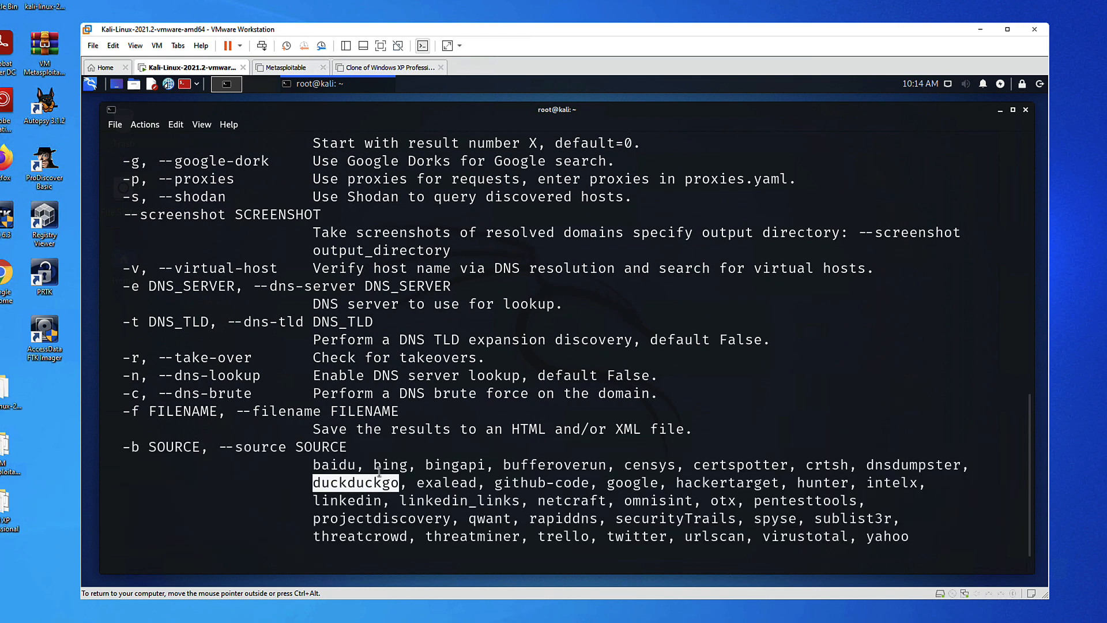
{"action": "double_click", "coordinate": [390, 464]}
{"action": "double_click", "coordinate": [359, 500]}
{"action": "double_click", "coordinate": [621, 485]}
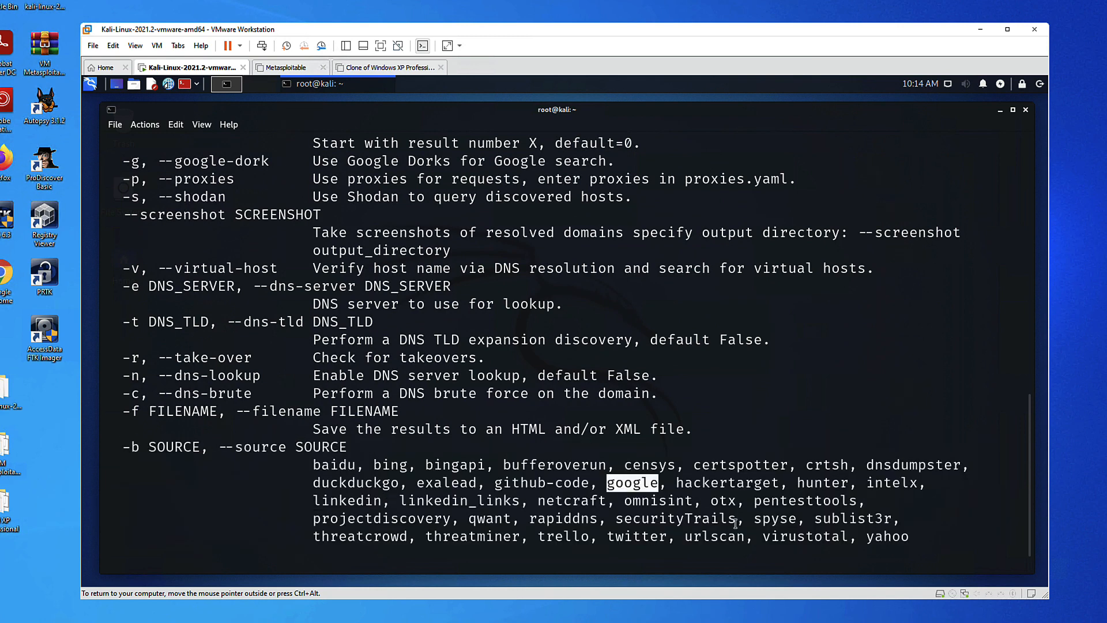
Enter the command theHarvester -d altoromutual.com -g -b google at the prompt
{"action": "scroll", "coordinate": [1032, 571], "scroll_direction": "down", "scroll_amount": 1}
{"action": "left_click", "coordinate": [323, 552]}
{"action": "type", "text": "theH"}
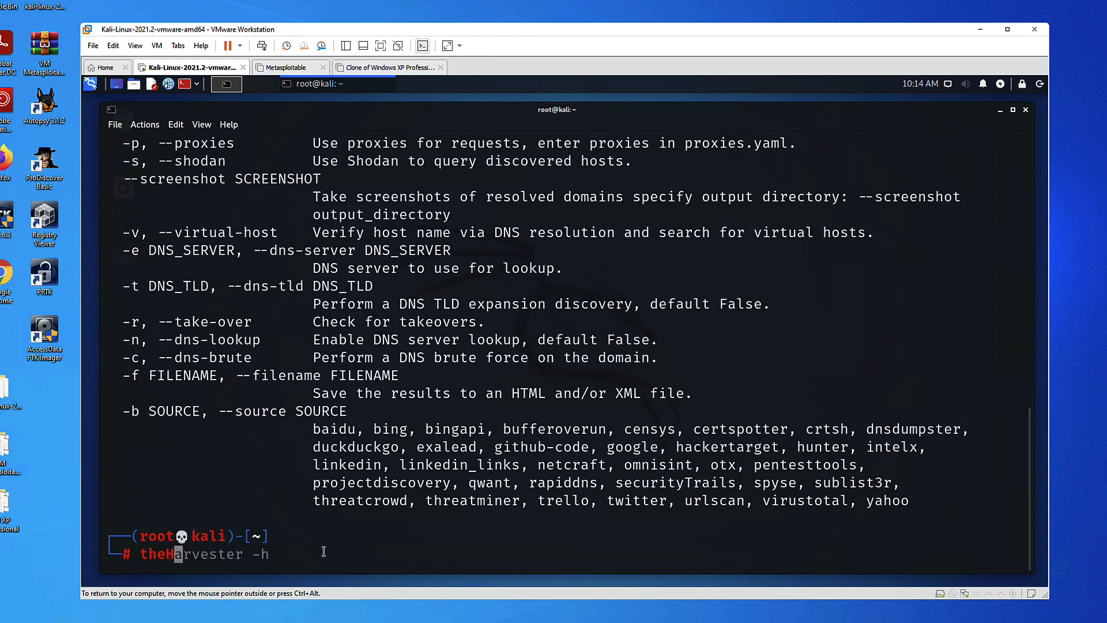
{"action": "type", "text": "arvester -d altoromutual.com "}
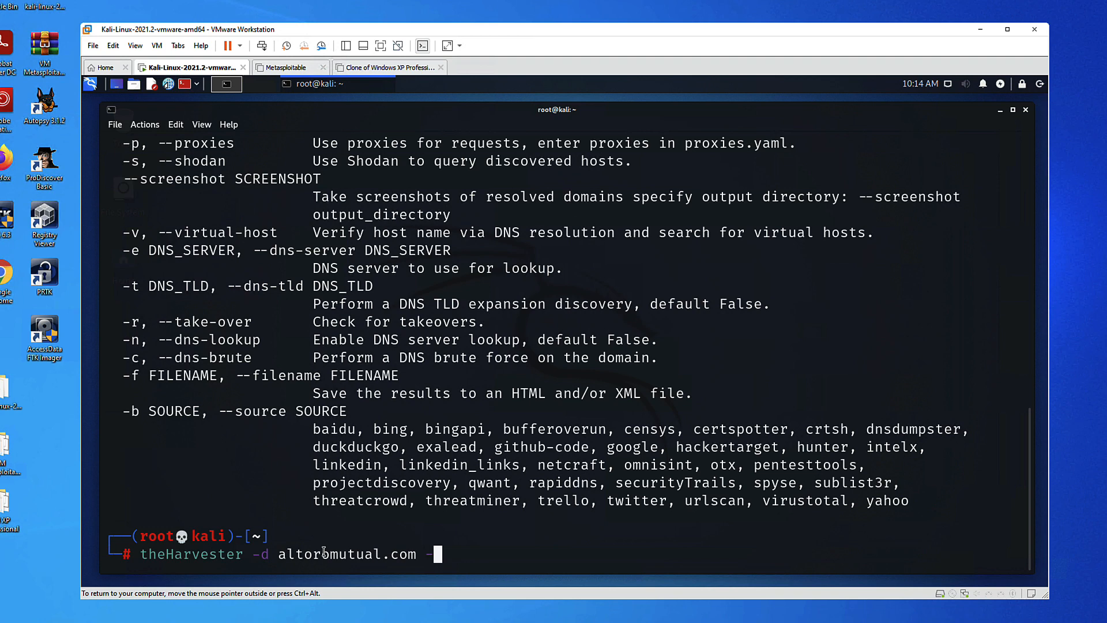
{"action": "type", "text": "-g -b google"}
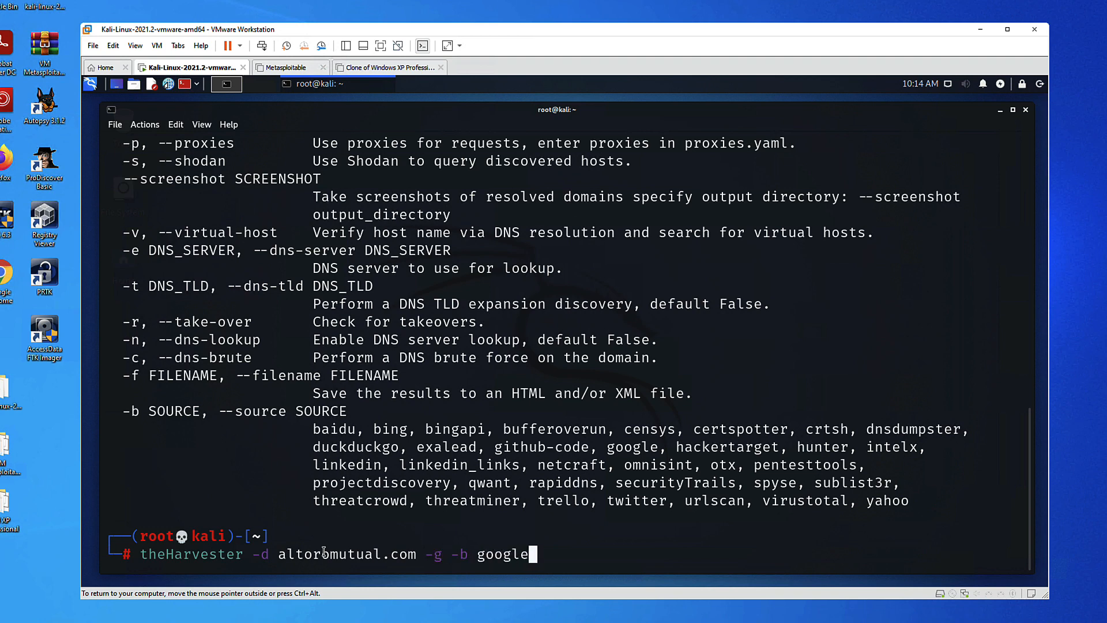
Run the Google-dork harvest of altoromutual.com, highlight its target and -g flag, and type a closing note
{"action": "key", "text": "Return"}
{"action": "left_click_drag", "start_coordinate": [145, 465], "coordinate": [364, 465]}
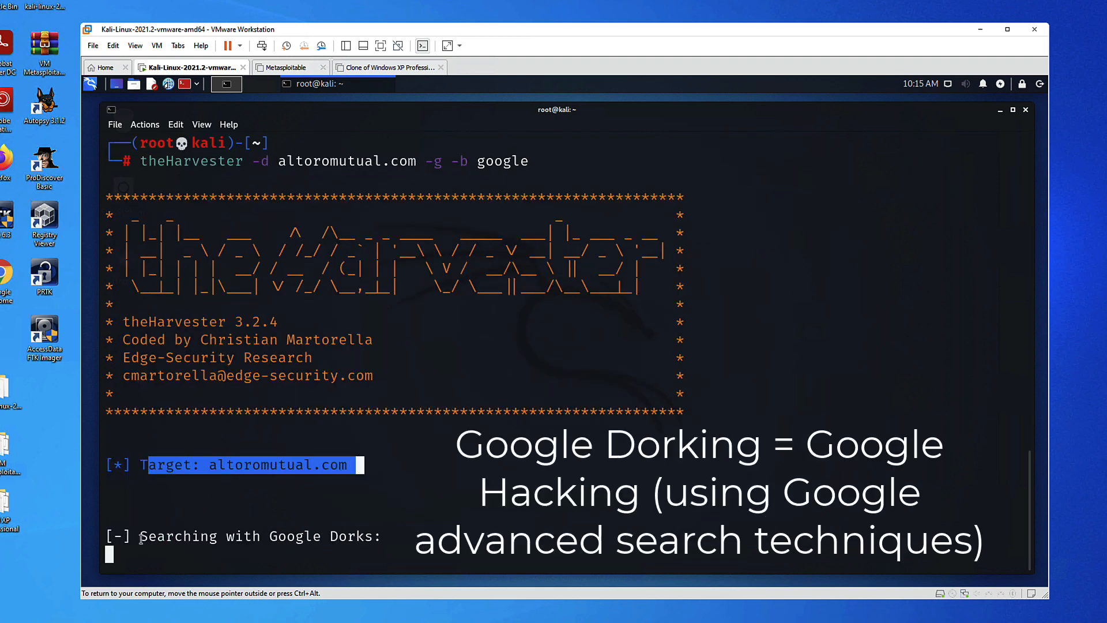
{"action": "left_click_drag", "start_coordinate": [141, 539], "coordinate": [369, 539]}
{"action": "left_click_drag", "start_coordinate": [427, 164], "coordinate": [443, 163]}
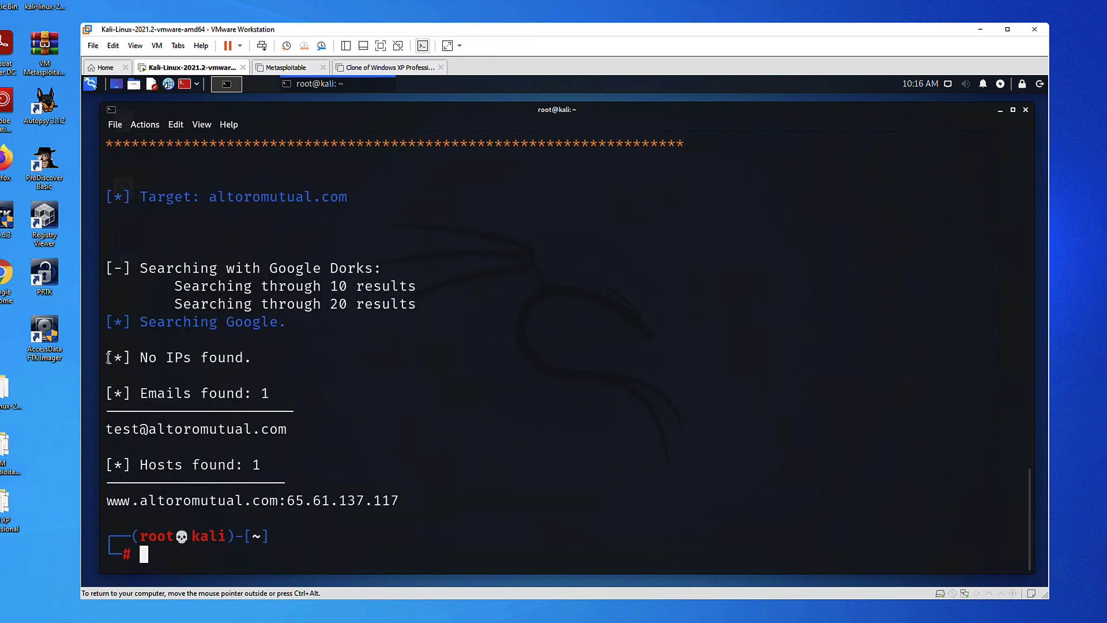
{"action": "type", "text": "This is"}
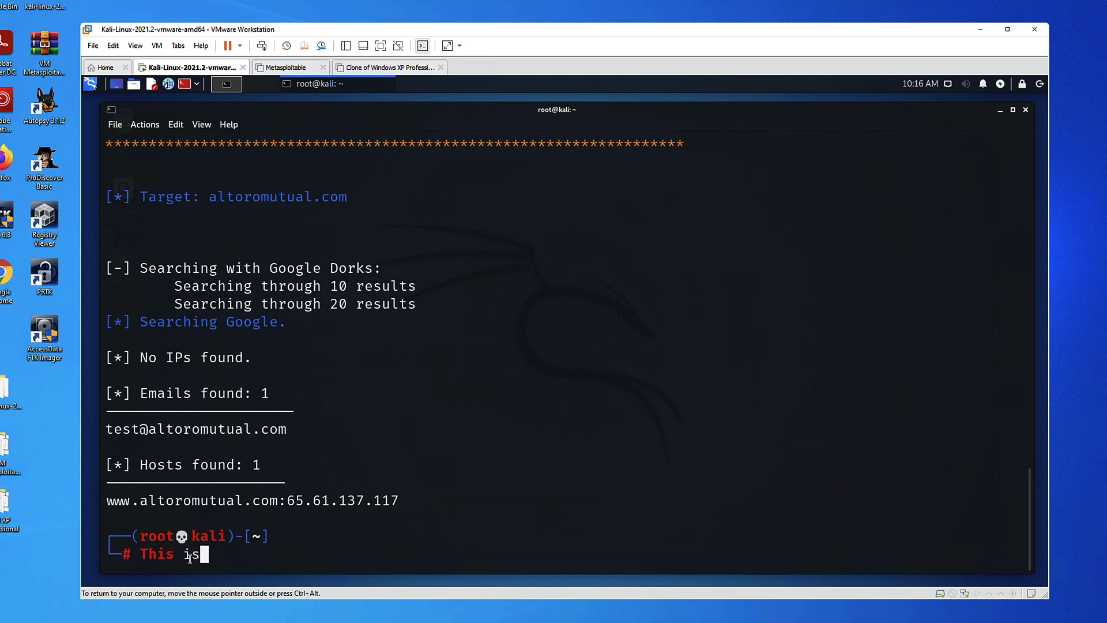
{"action": "type", "text": " it... simple tool.."}
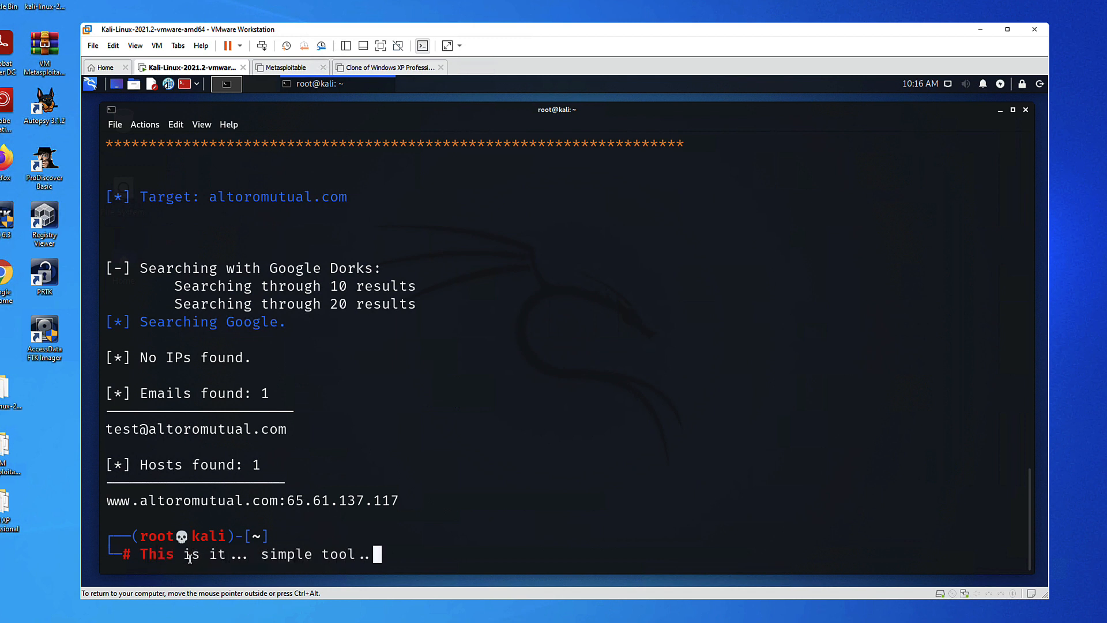
{"action": "type", "text": ". just learn and explore the different sourc"}
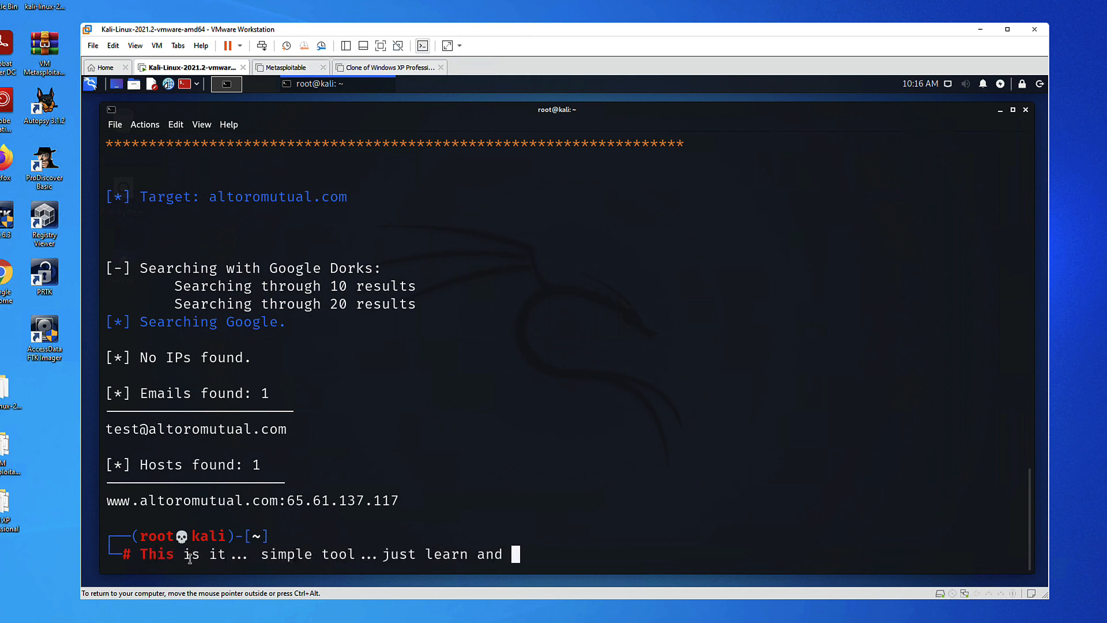